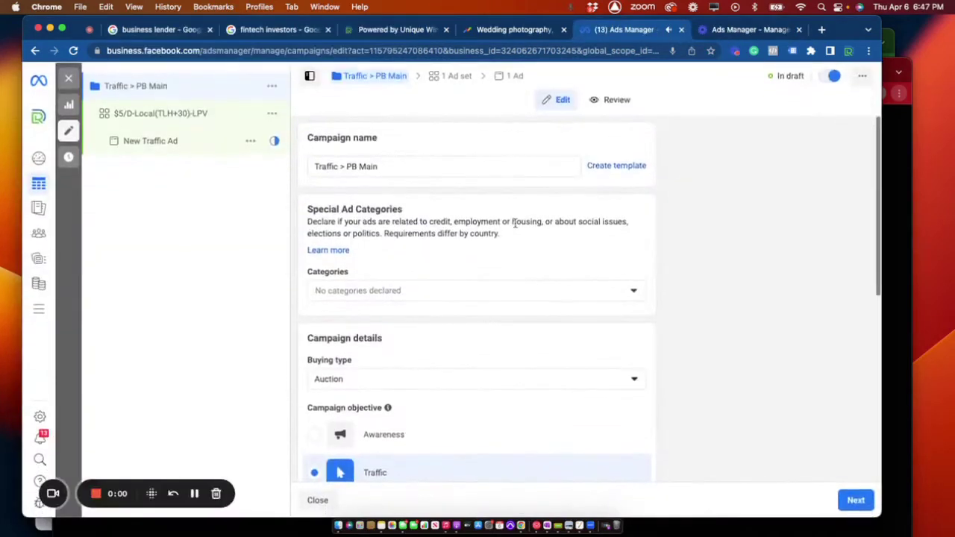
# Review the campaign name and keep Auction as the campaign's buying type
pyautogui.click(352, 166)
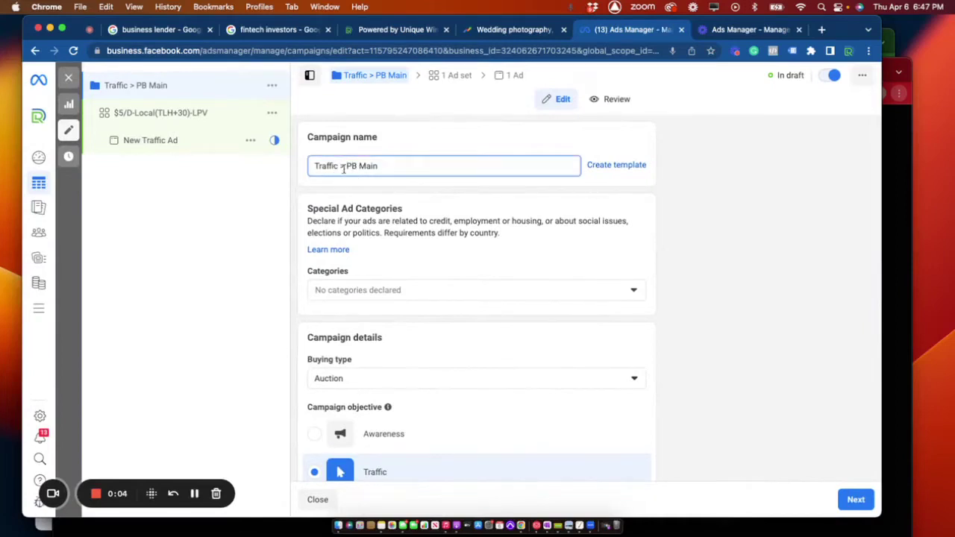
pyautogui.click(384, 167)
pyautogui.scroll(-2, 466, 194)
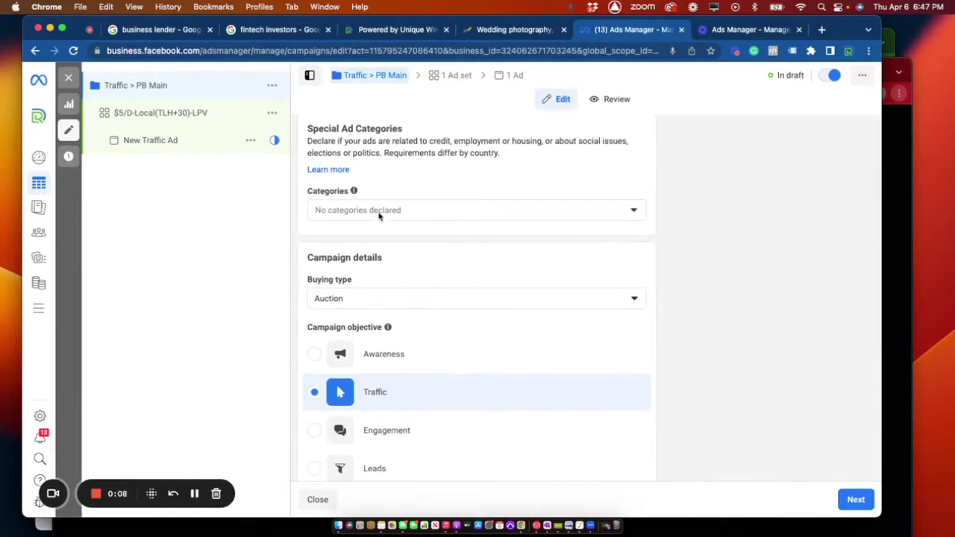
pyautogui.scroll(-1, 457, 309)
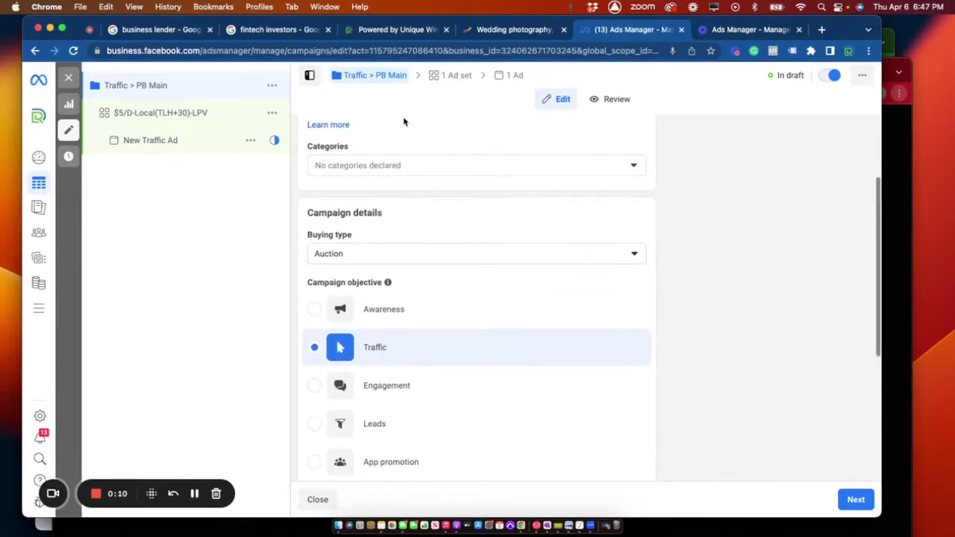
pyautogui.scroll(-2, 507, 276)
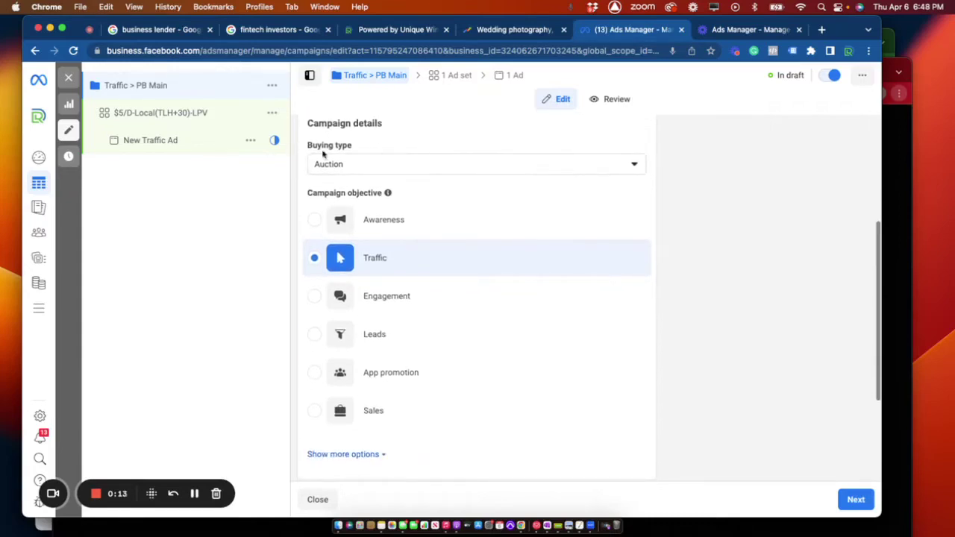
pyautogui.click(398, 164)
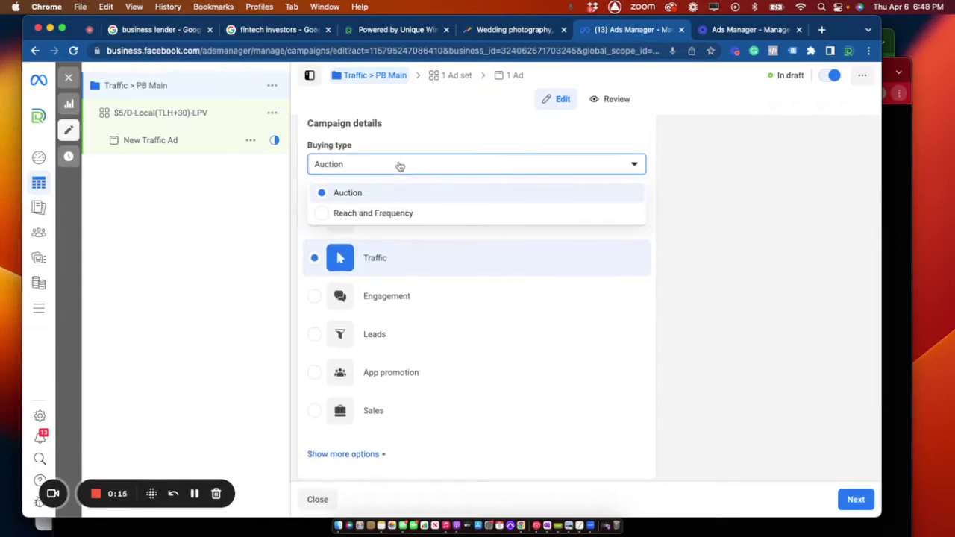
pyautogui.click(433, 200)
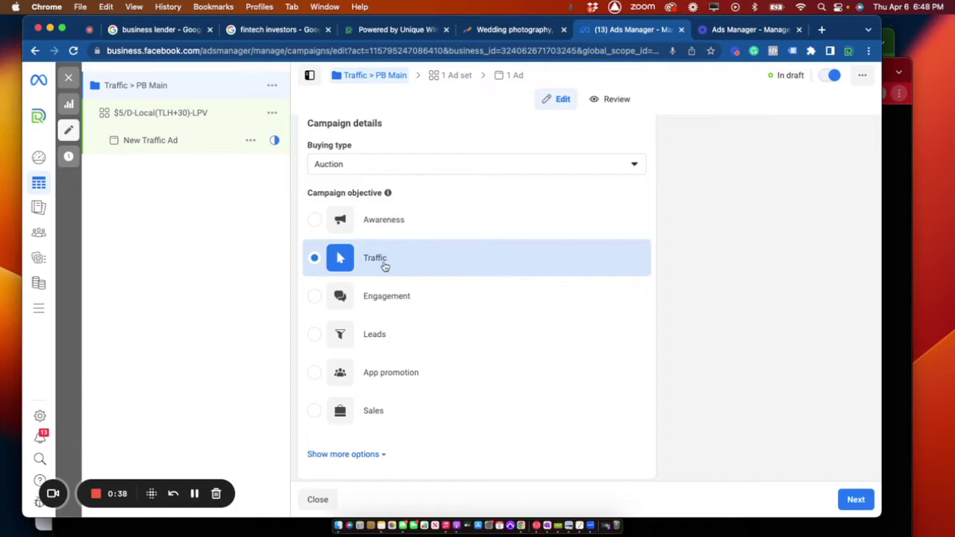
pyautogui.scroll(-1, 384, 267)
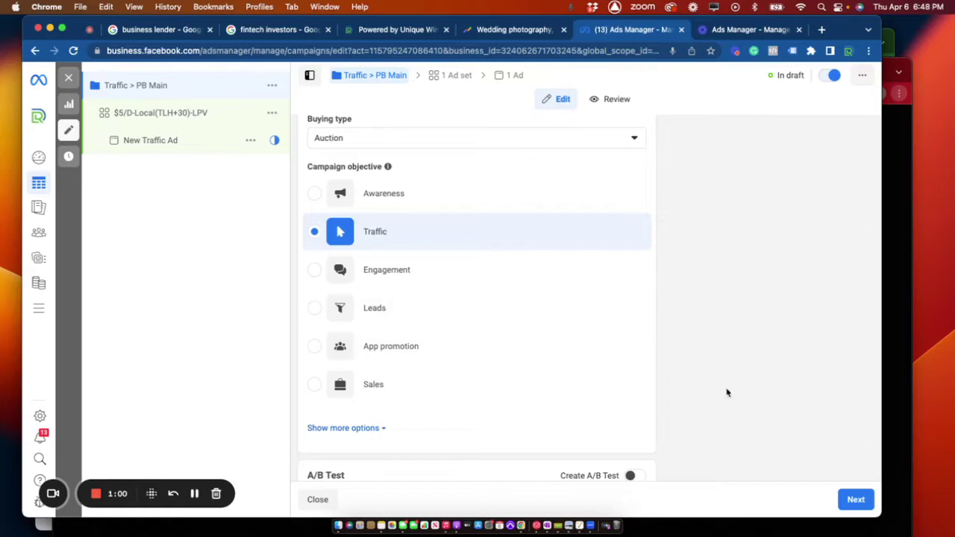
pyautogui.scroll(-3, 603, 382)
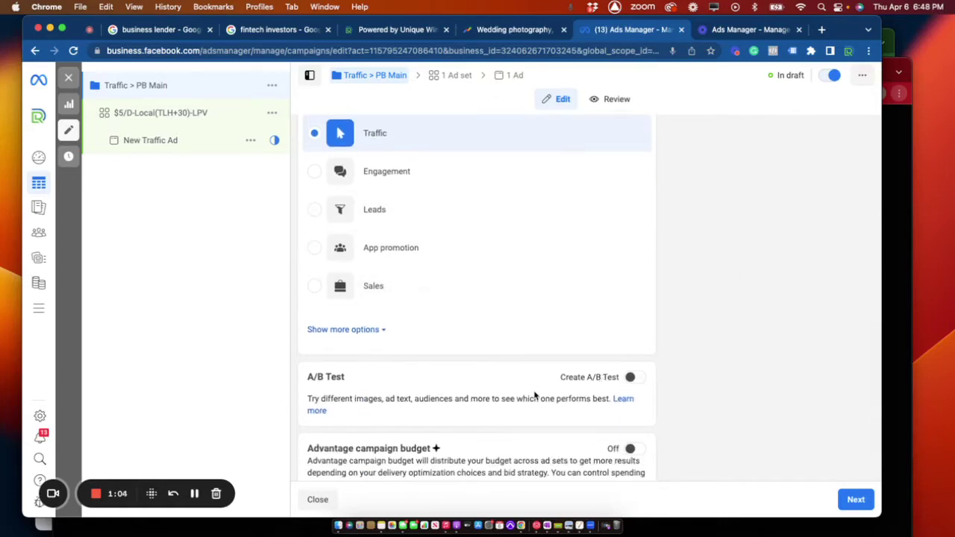
pyautogui.scroll(-1, 556, 343)
pyautogui.scroll(4, 555, 345)
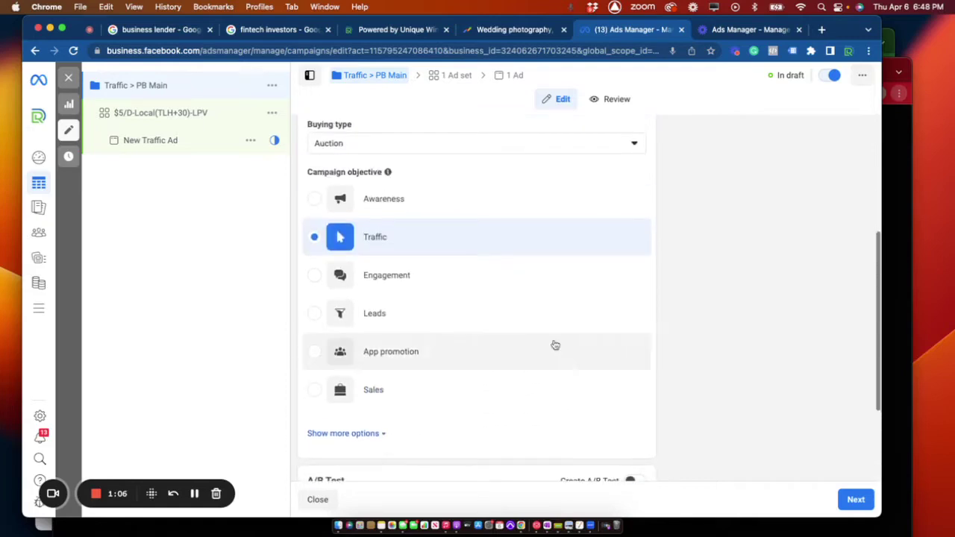
pyautogui.scroll(-4, 507, 261)
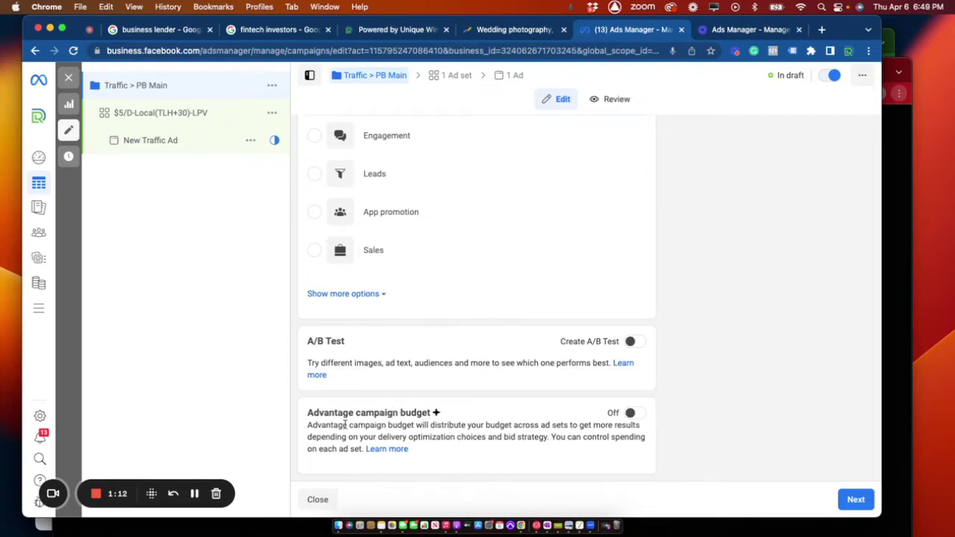
# Continue to the ad set and highlight the Local(TLH+30) part of its name
pyautogui.click(863, 509)
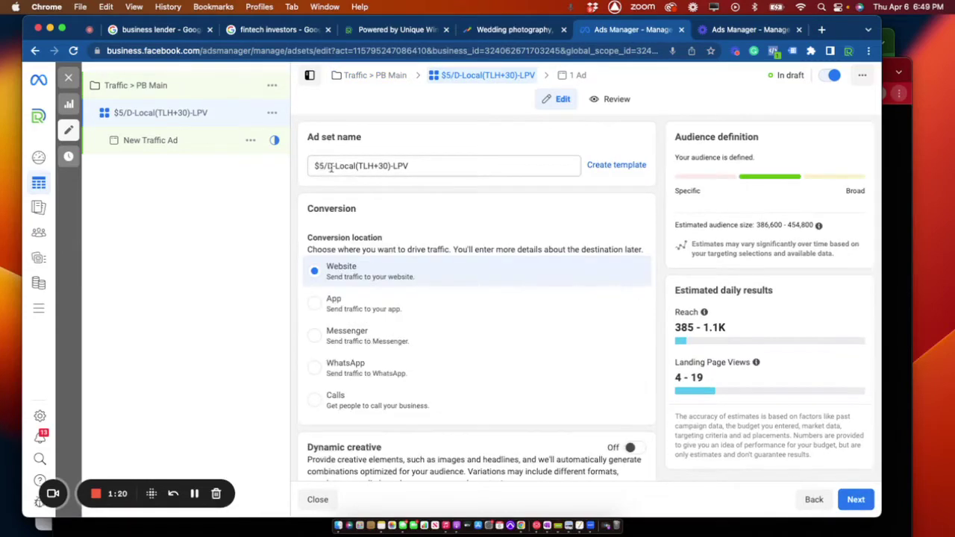
pyautogui.moveTo(337, 166); pyautogui.dragTo(390, 167)
pyautogui.click(359, 166)
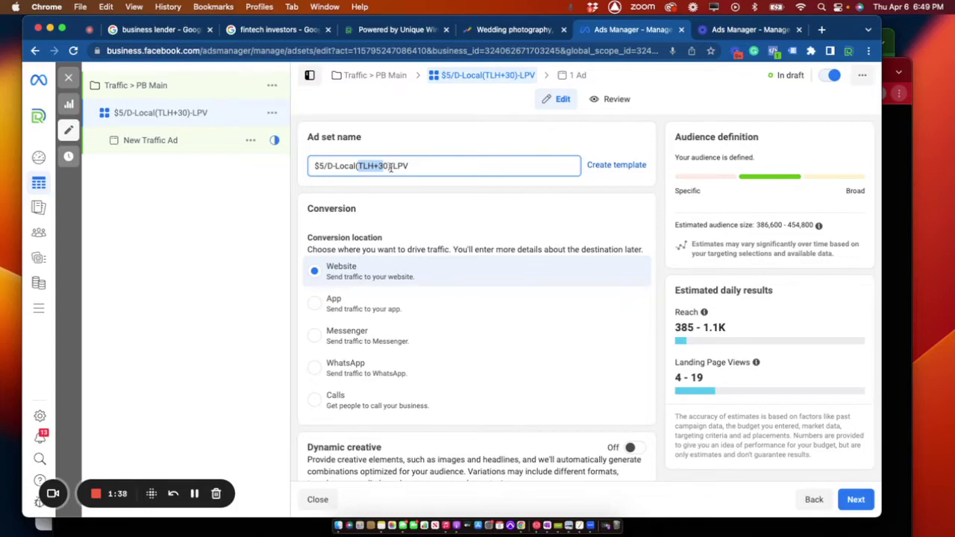
pyautogui.moveTo(389, 167); pyautogui.dragTo(336, 164)
pyautogui.click(428, 170)
# Change the ad set's start date to April 6, 2023, leaving the Apr 26 end date
pyautogui.scroll(-2, 510, 333)
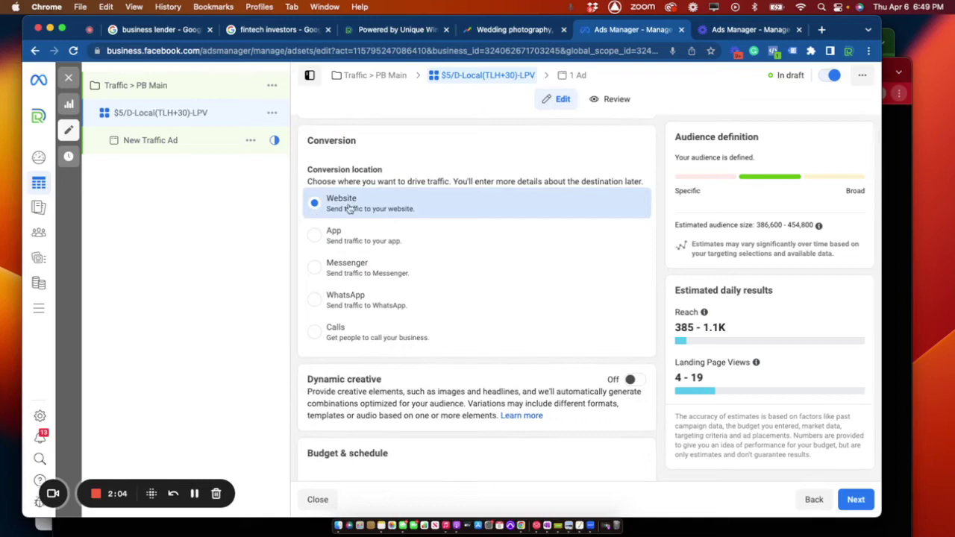
pyautogui.scroll(-1, 371, 211)
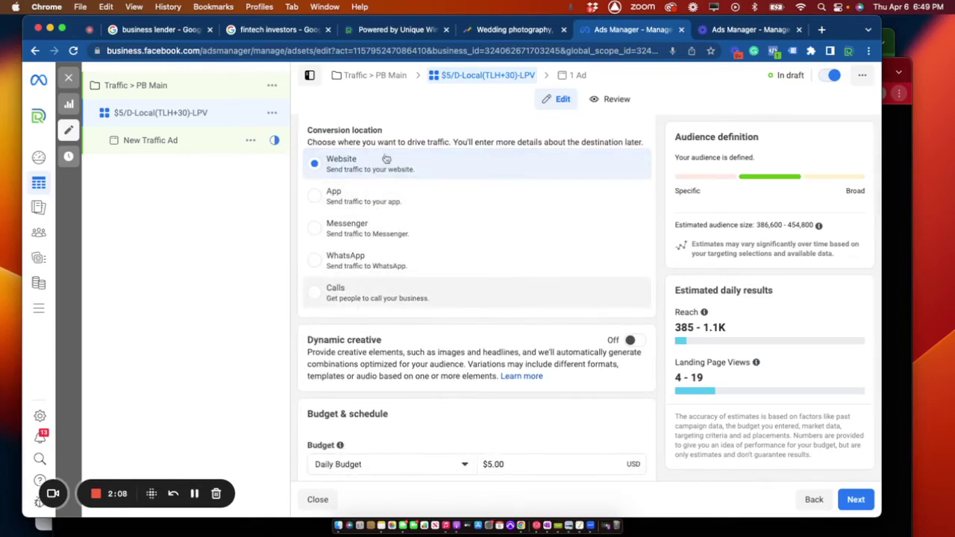
pyautogui.scroll(-1, 393, 253)
pyautogui.scroll(-1, 410, 388)
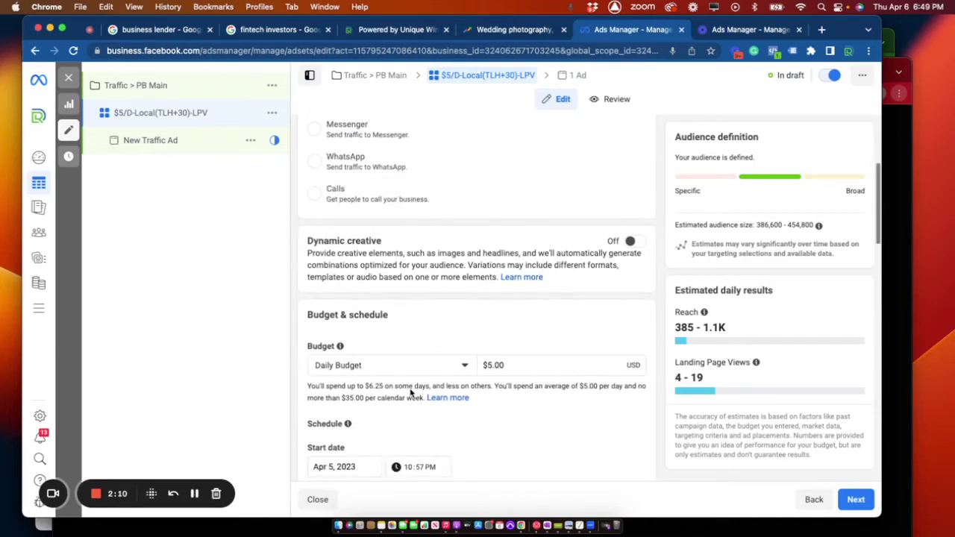
pyautogui.scroll(-1, 448, 354)
pyautogui.scroll(-1, 429, 321)
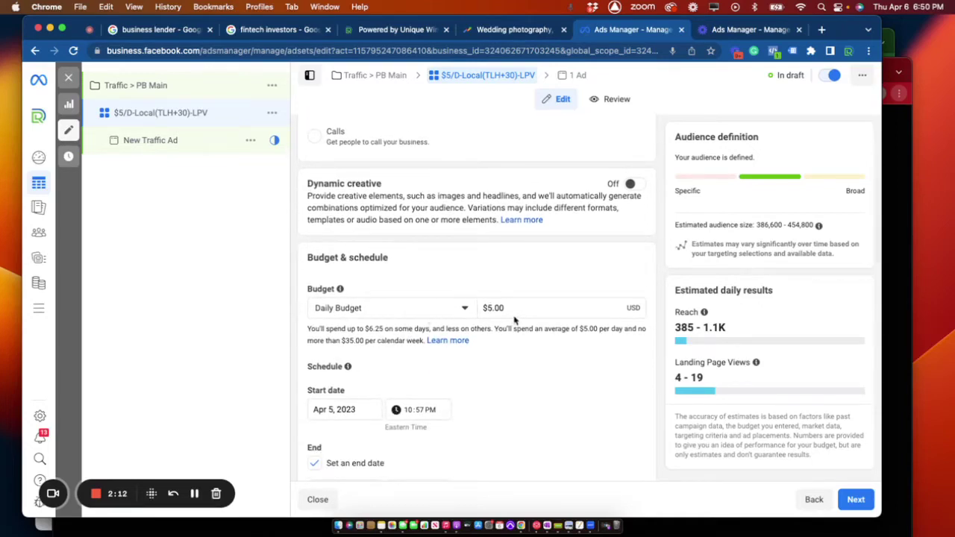
pyautogui.scroll(-1, 508, 308)
pyautogui.scroll(-1, 354, 376)
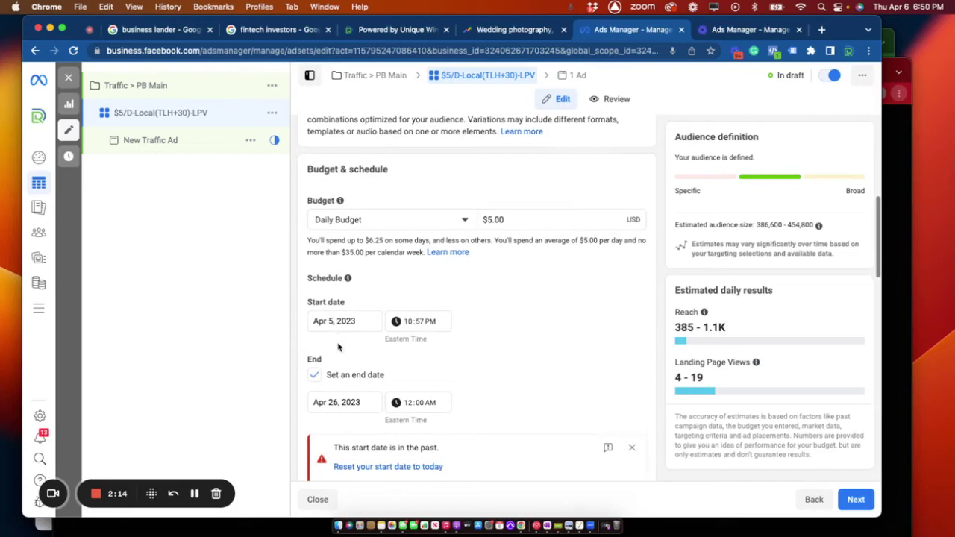
pyautogui.click(344, 399)
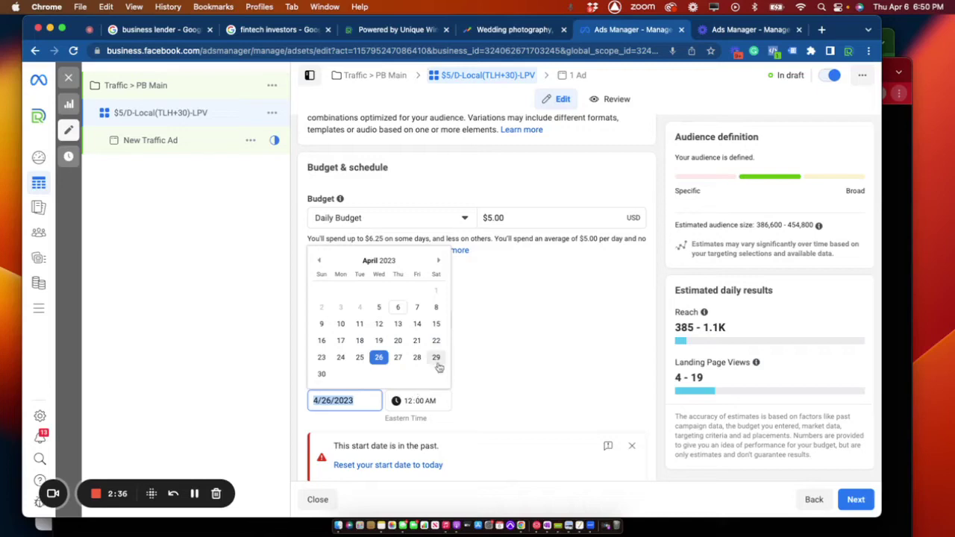
pyautogui.click(511, 297)
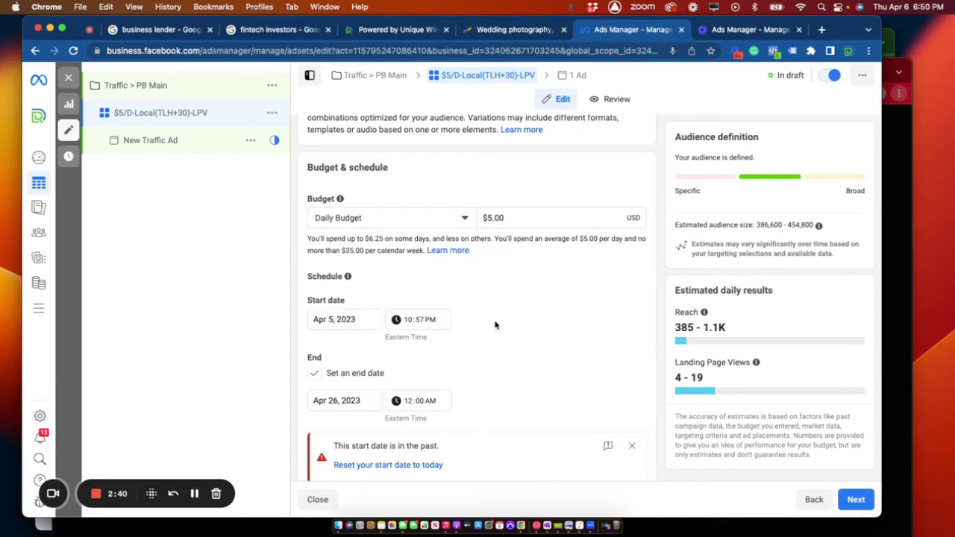
pyautogui.click(347, 320)
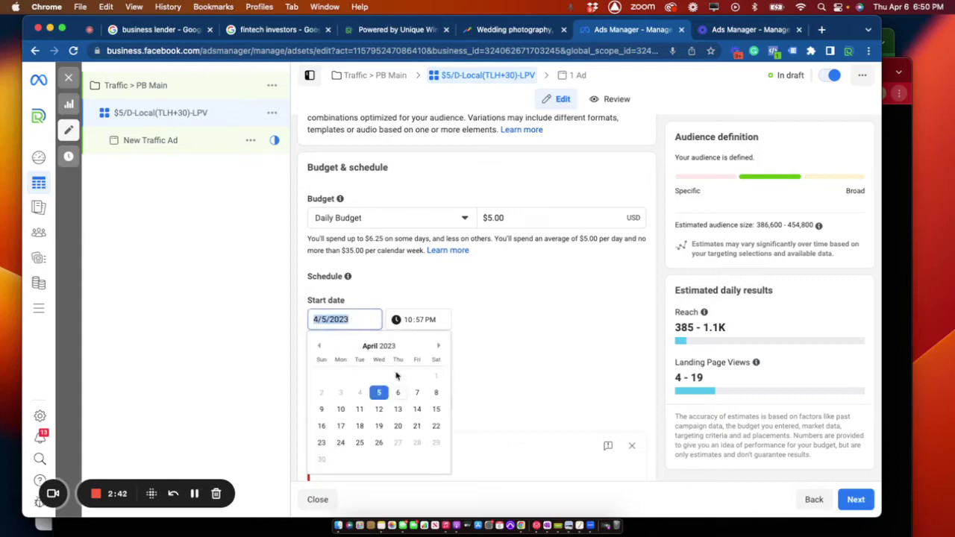
pyautogui.click(396, 393)
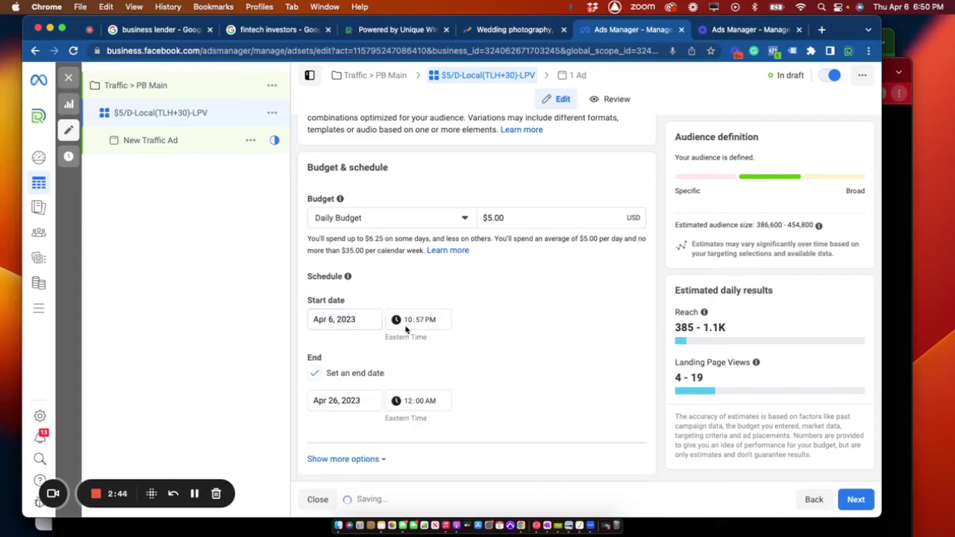
pyautogui.scroll(-2, 463, 373)
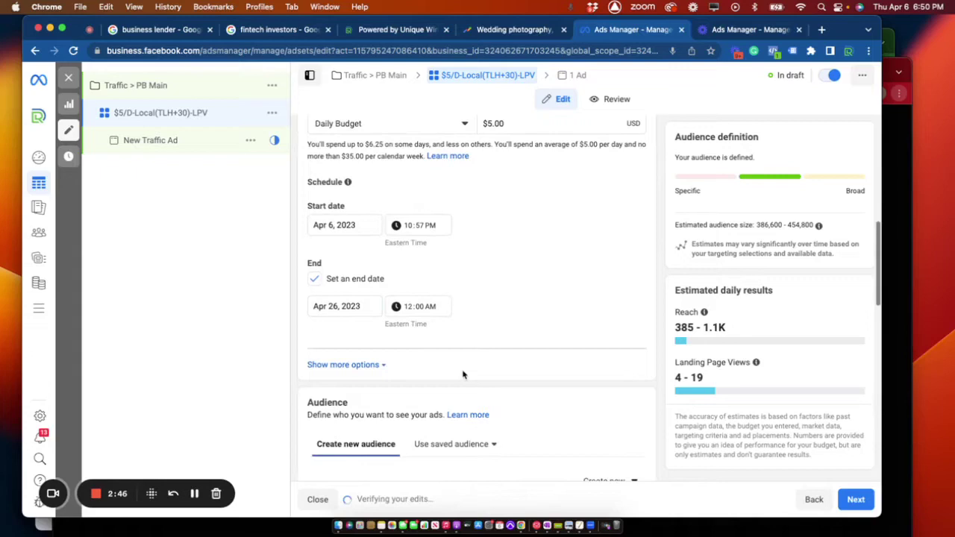
pyautogui.scroll(1, 462, 375)
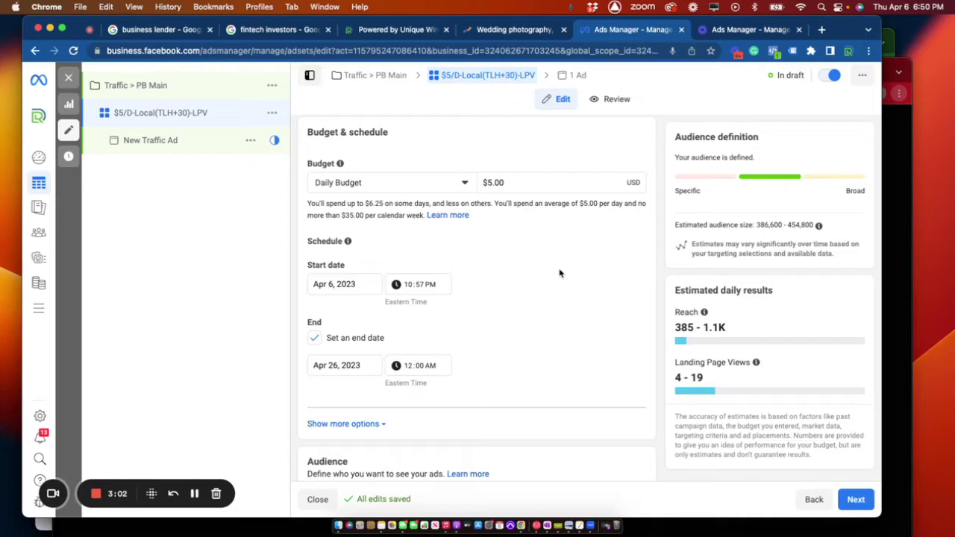
pyautogui.scroll(-4, 579, 304)
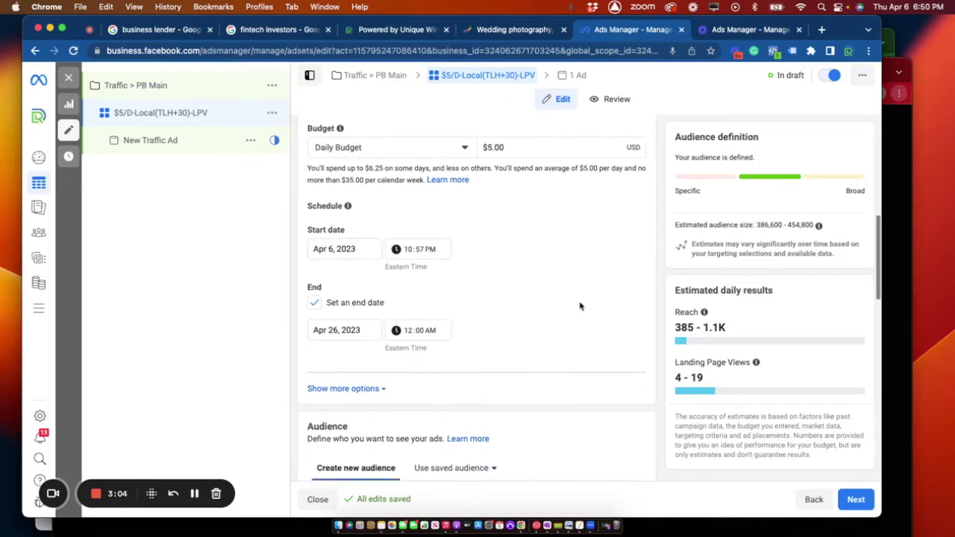
pyautogui.scroll(-3, 580, 304)
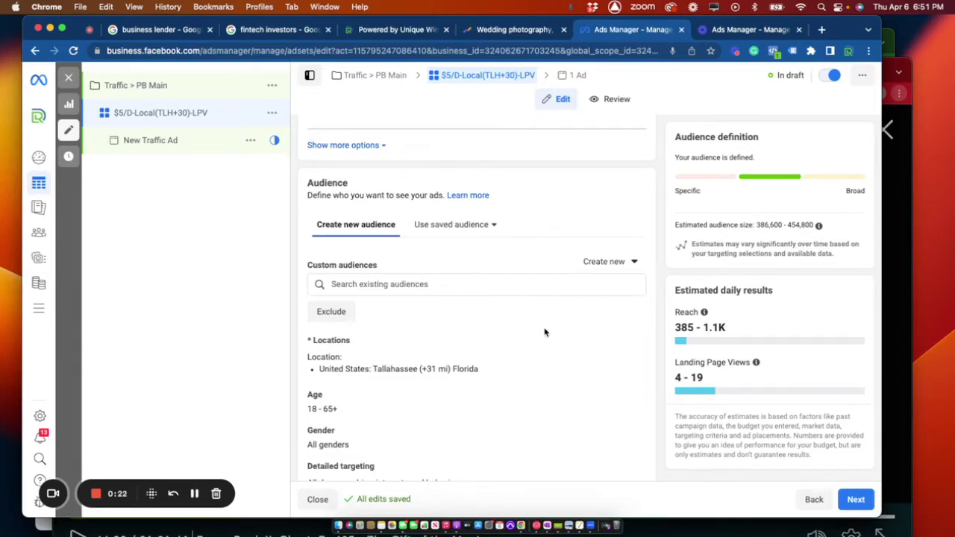
pyautogui.scroll(-1, 537, 313)
pyautogui.scroll(2, 534, 313)
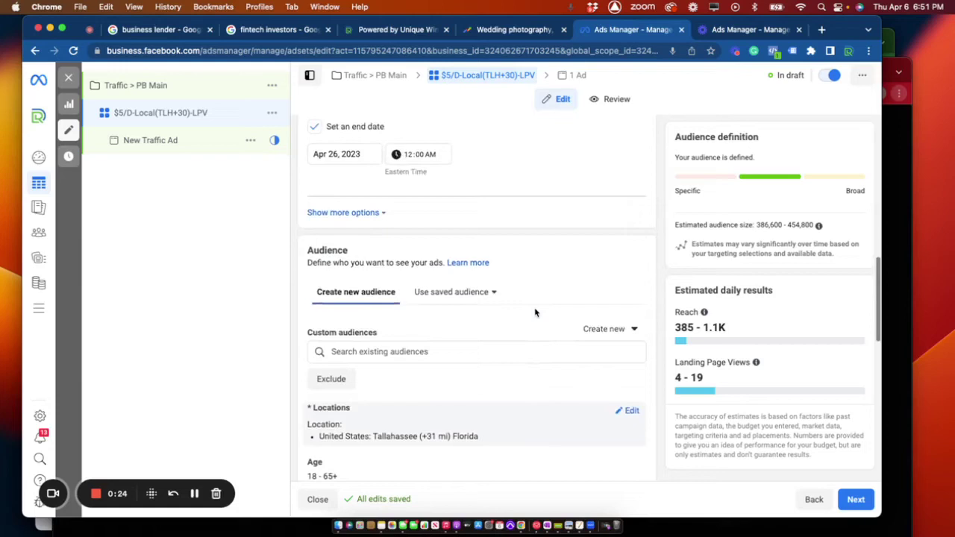
pyautogui.scroll(-3, 535, 313)
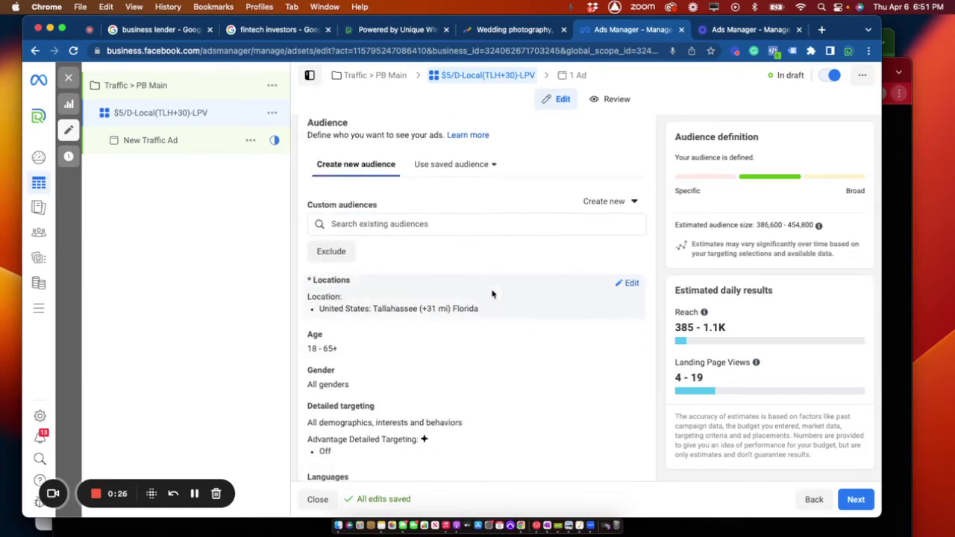
pyautogui.scroll(-1, 492, 291)
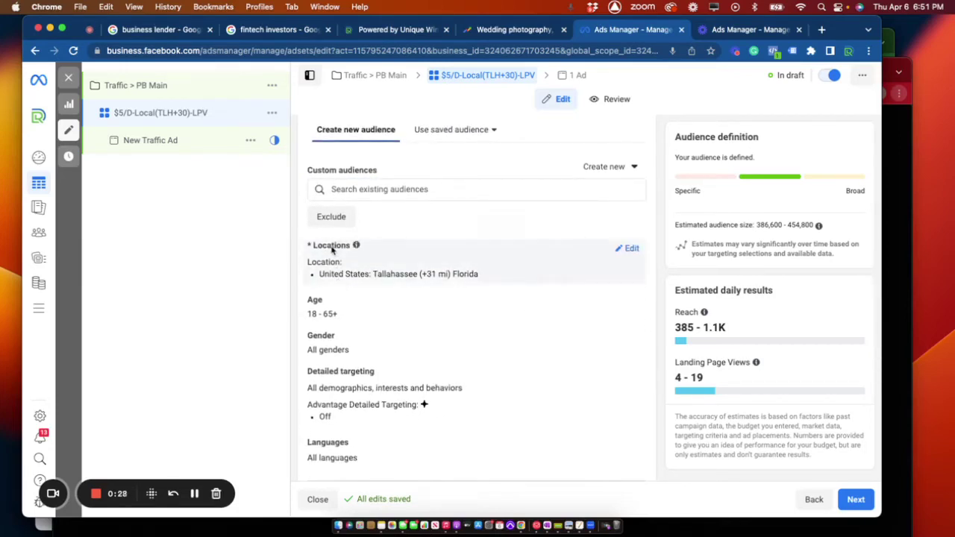
# Expand the Tallahassee, Florida +31 mi location editor and review Age, Gender and Detailed targeting
pyautogui.click(629, 249)
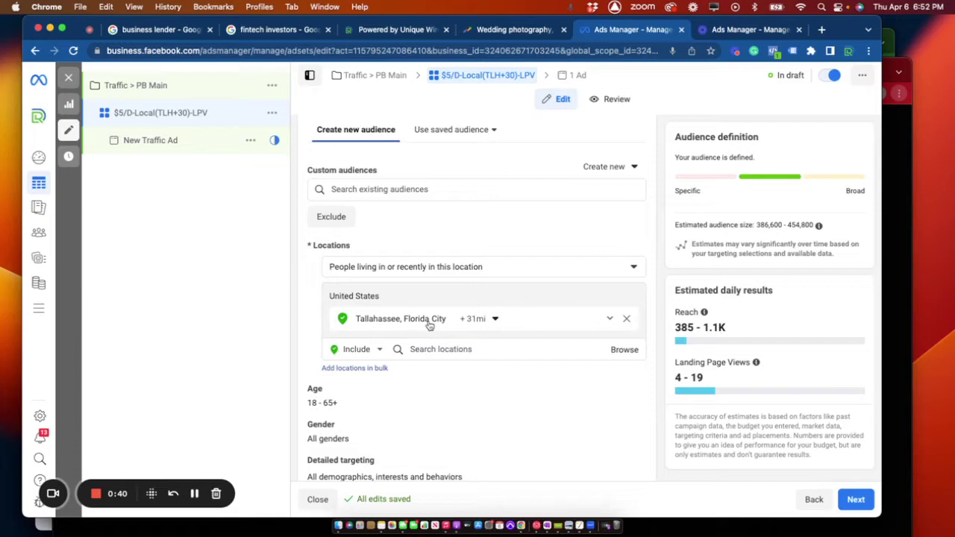
pyautogui.scroll(-2, 495, 322)
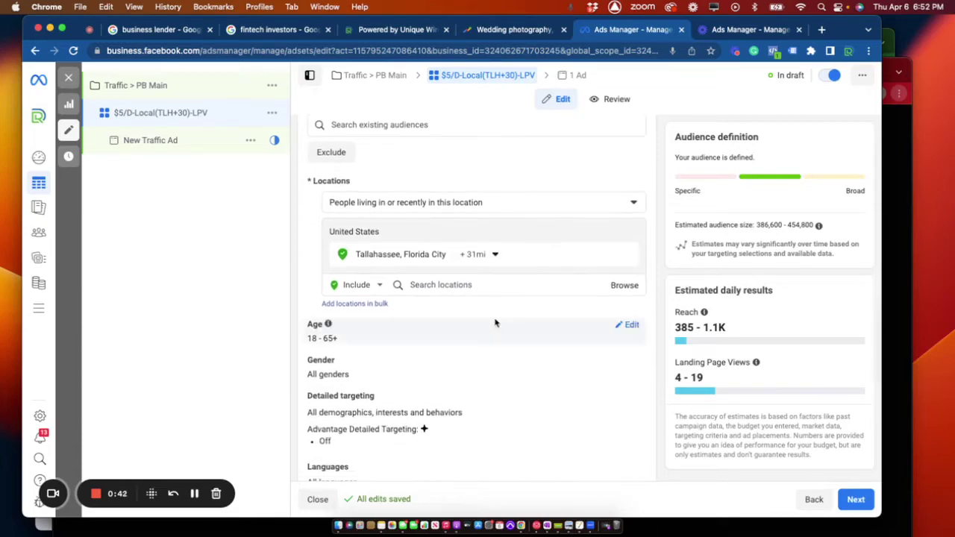
pyautogui.scroll(-2, 495, 322)
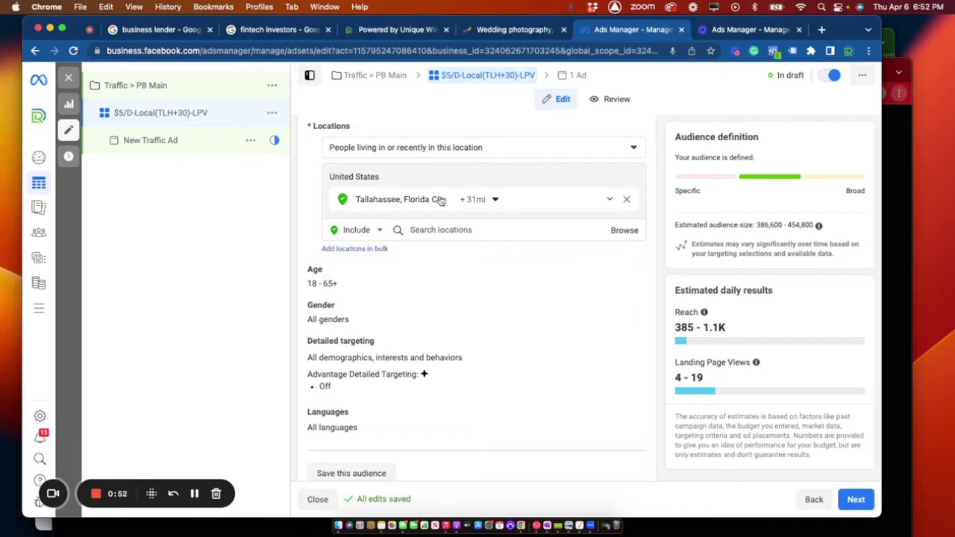
pyautogui.scroll(-2, 440, 200)
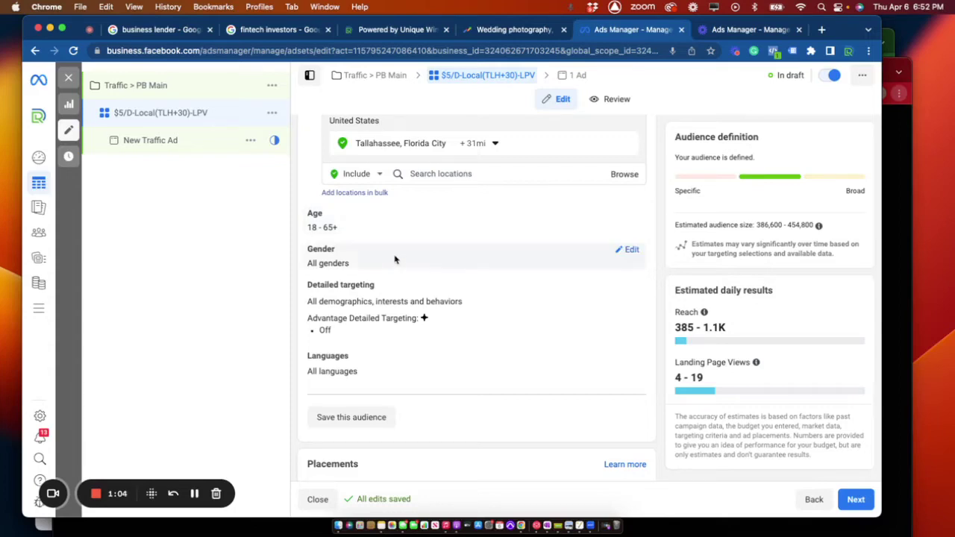
pyautogui.scroll(-1, 452, 277)
pyautogui.scroll(-3, 482, 283)
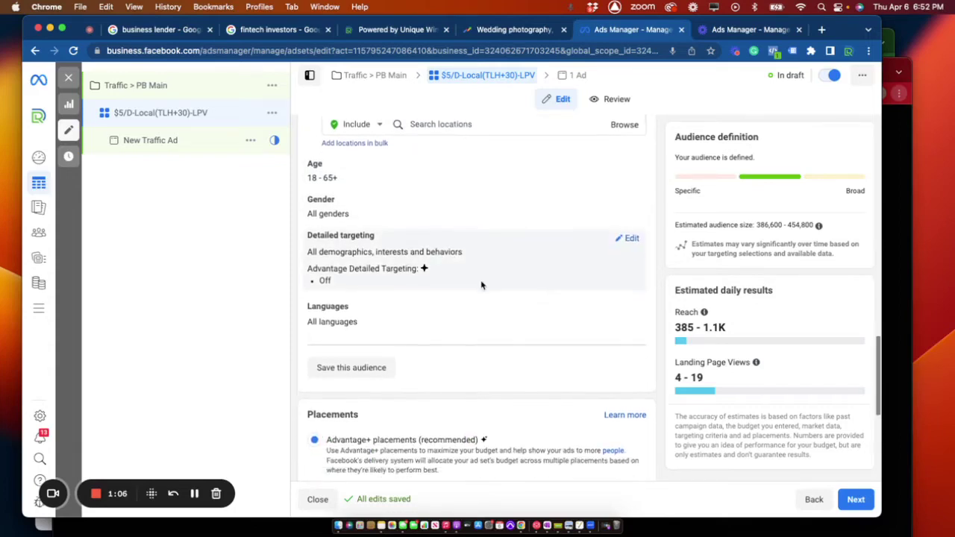
pyautogui.scroll(4, 485, 330)
pyautogui.scroll(-2, 486, 331)
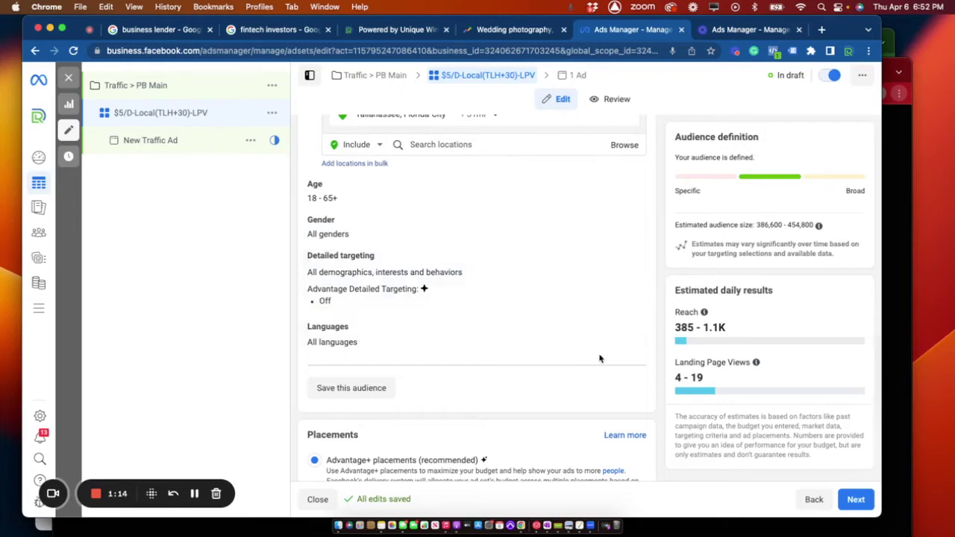
pyautogui.scroll(-5, 599, 358)
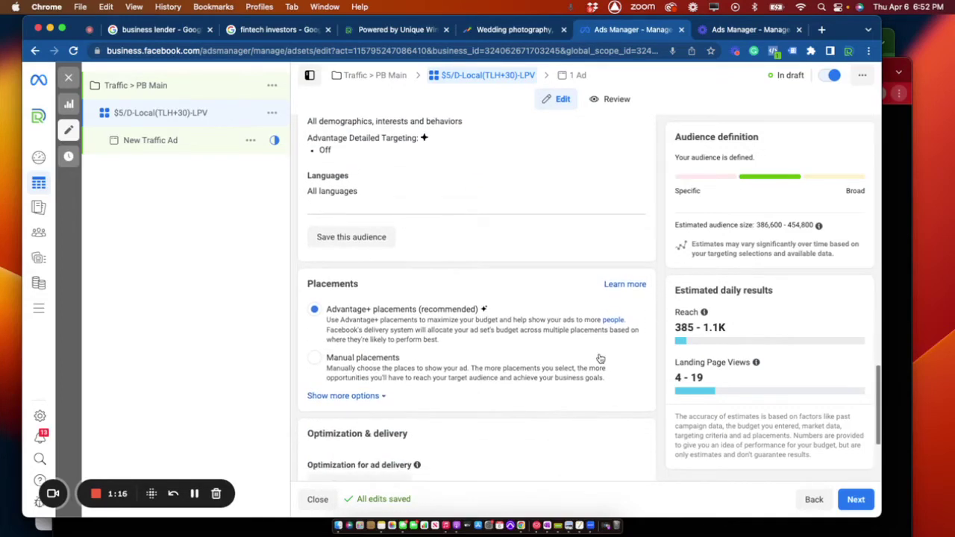
pyautogui.scroll(-3, 599, 358)
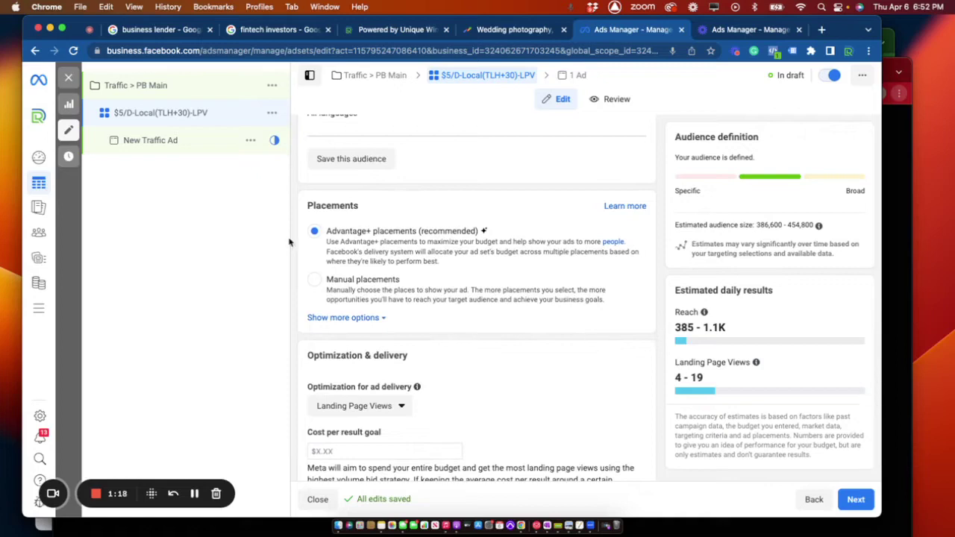
pyautogui.scroll(-1, 495, 271)
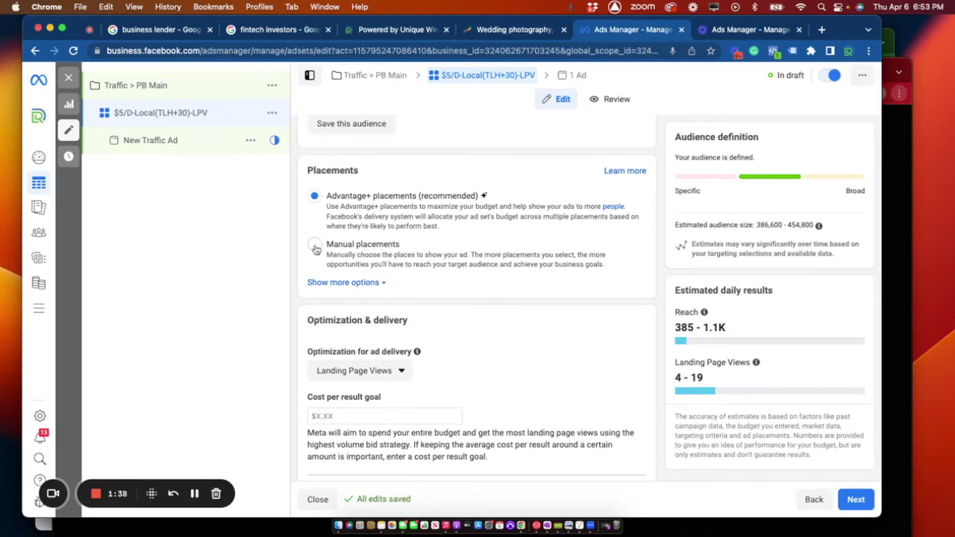
pyautogui.scroll(-2, 453, 259)
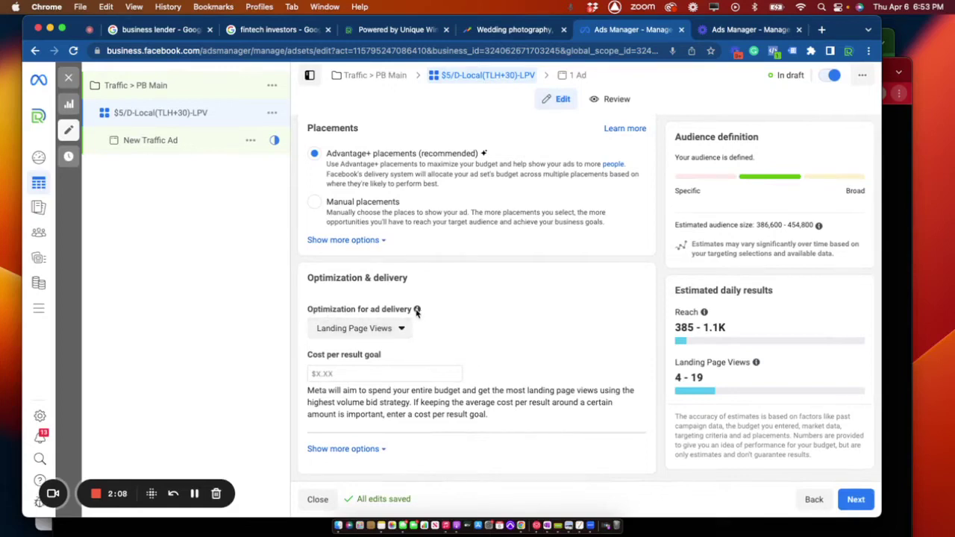
# List the delivery optimization choices: Landing Page Views, Link clicks, Daily unique reach, Impressions
pyautogui.moveTo(419, 312)
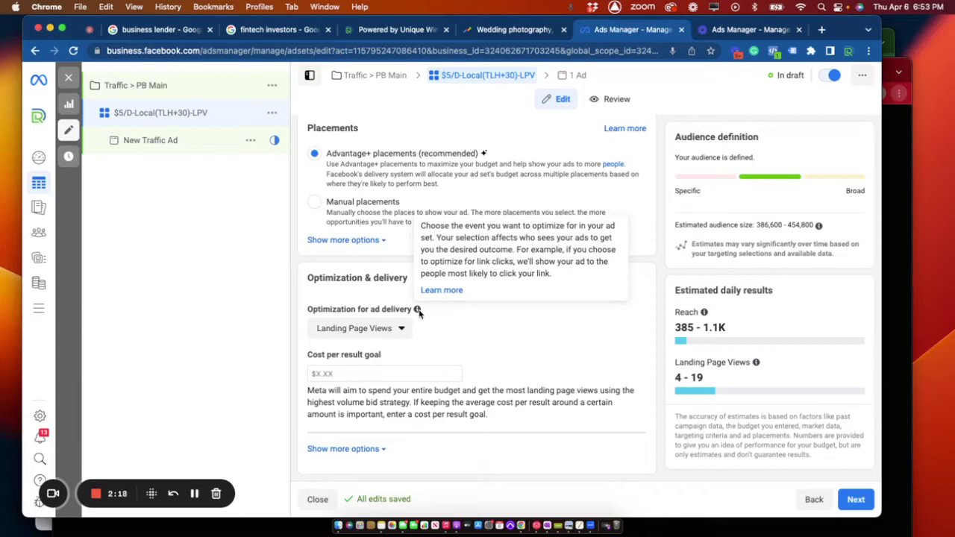
pyautogui.click(401, 328)
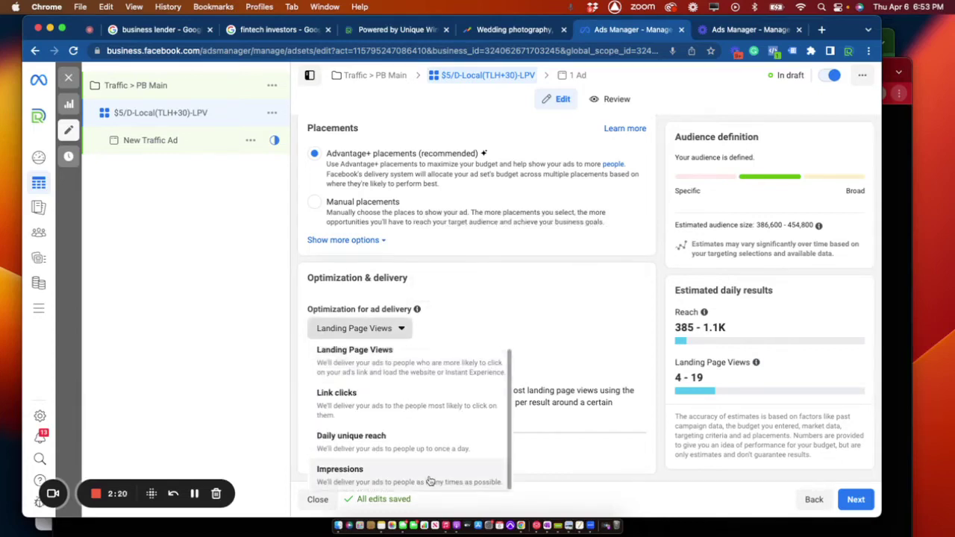
pyautogui.scroll(1, 398, 384)
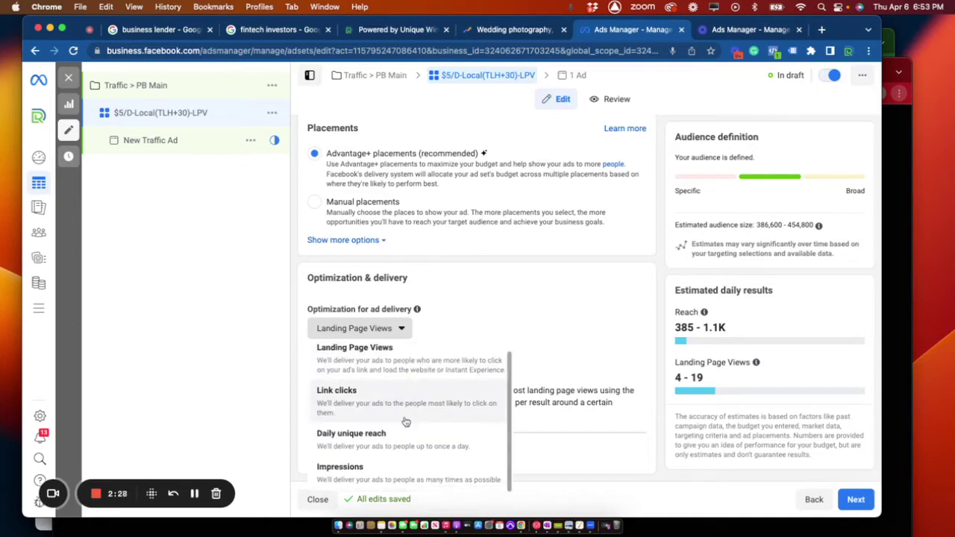
pyautogui.scroll(-1, 388, 448)
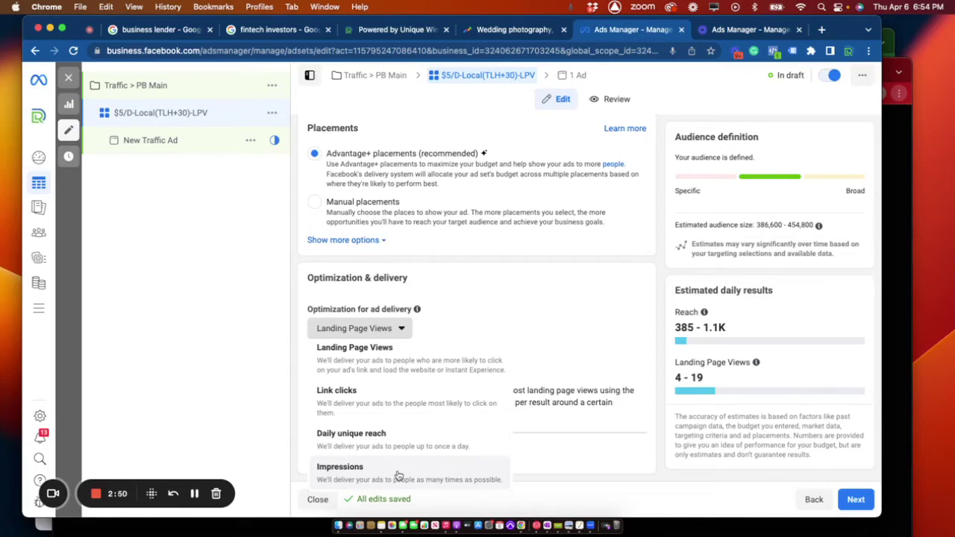
pyautogui.scroll(1, 382, 418)
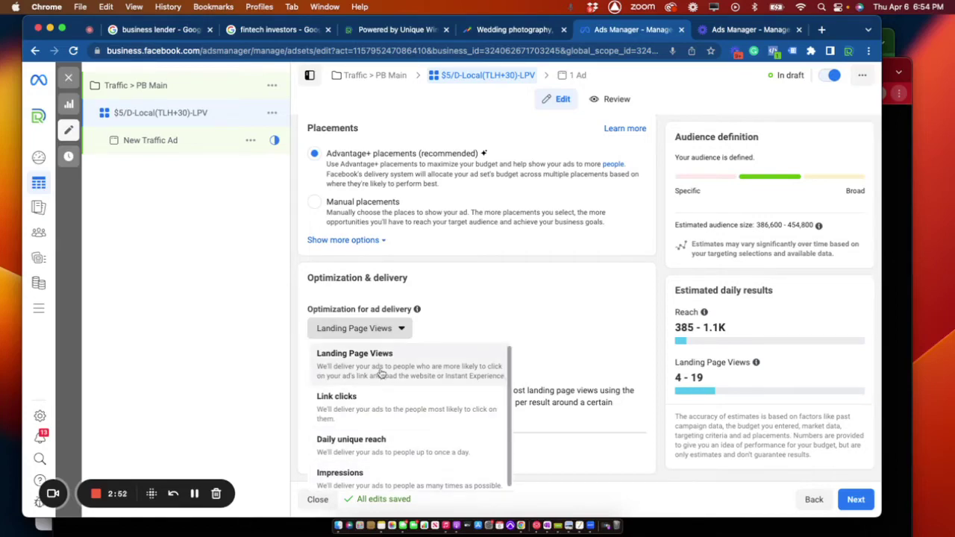
pyautogui.scroll(-1, 426, 388)
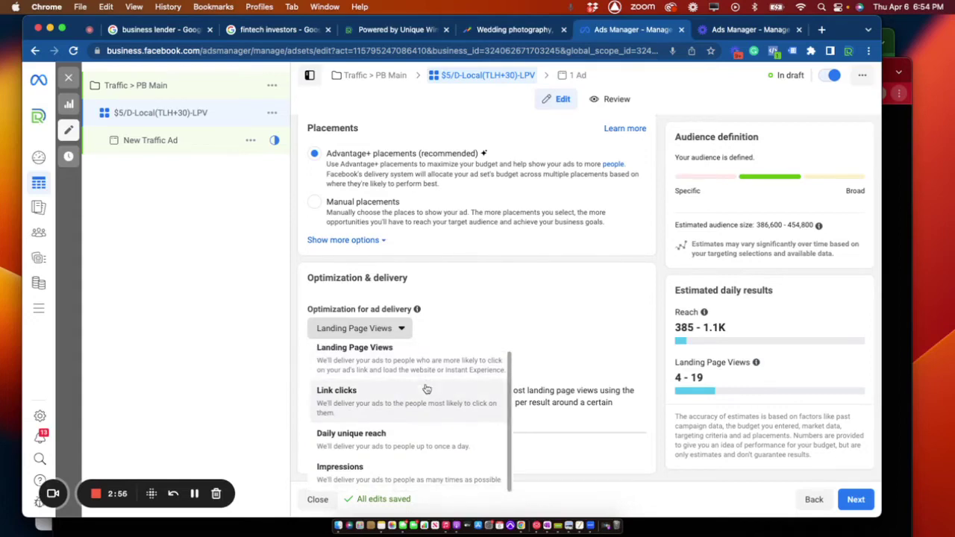
pyautogui.scroll(1, 392, 410)
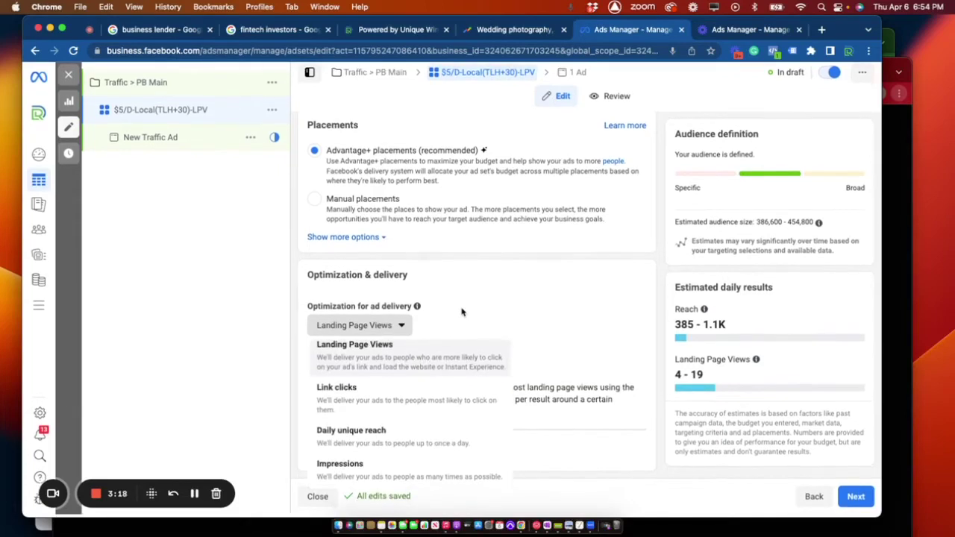
# Recheck the delivery optimization choices and leave Landing Page Views selected
pyautogui.click(461, 294)
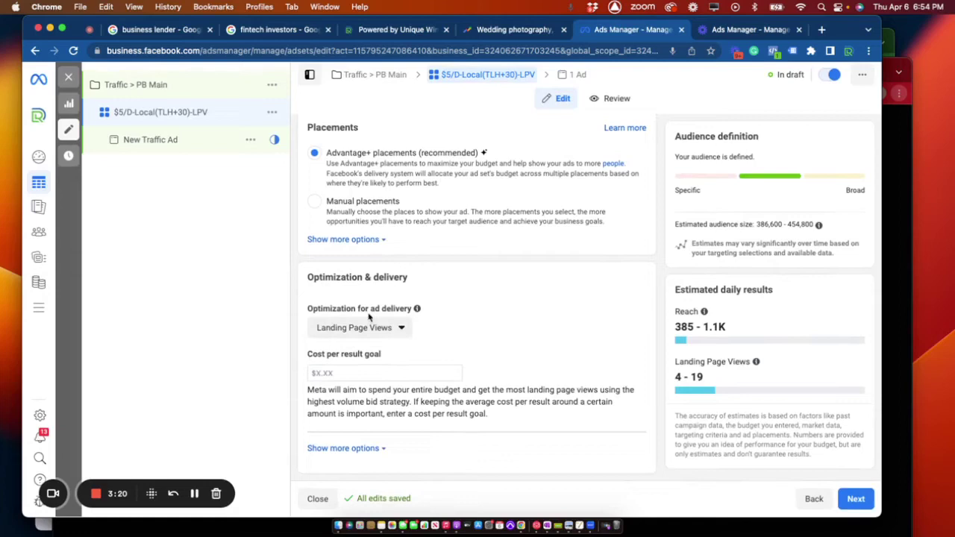
pyautogui.click(375, 331)
pyautogui.scroll(-1, 403, 448)
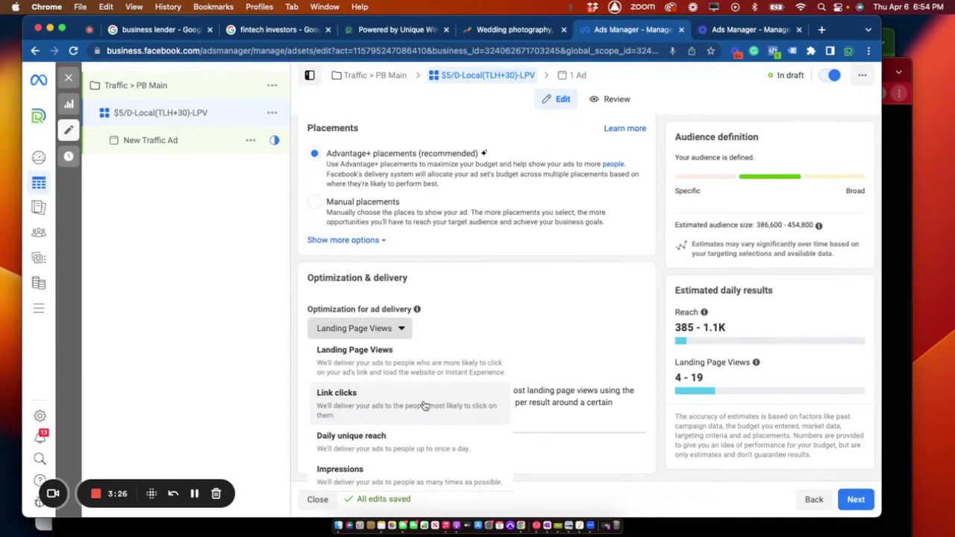
pyautogui.scroll(1, 424, 383)
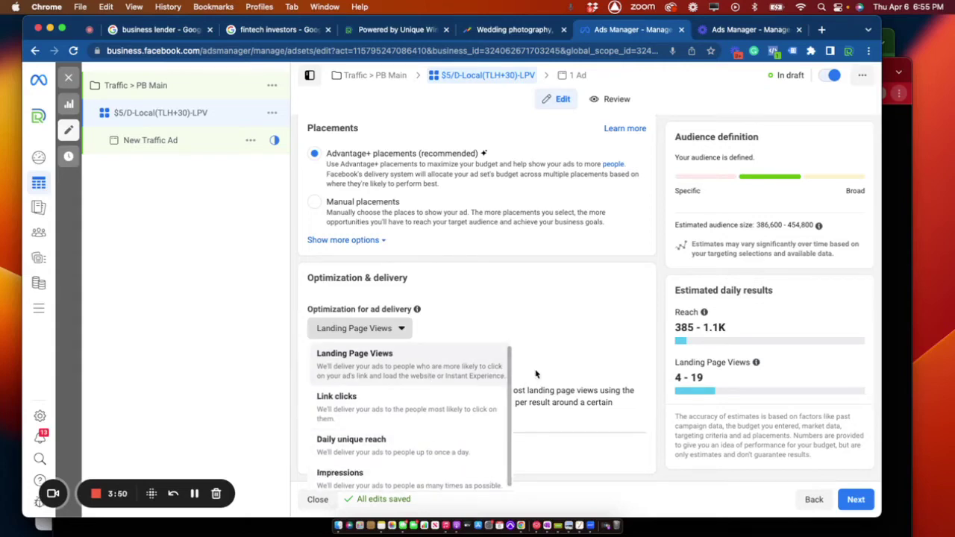
pyautogui.click(504, 302)
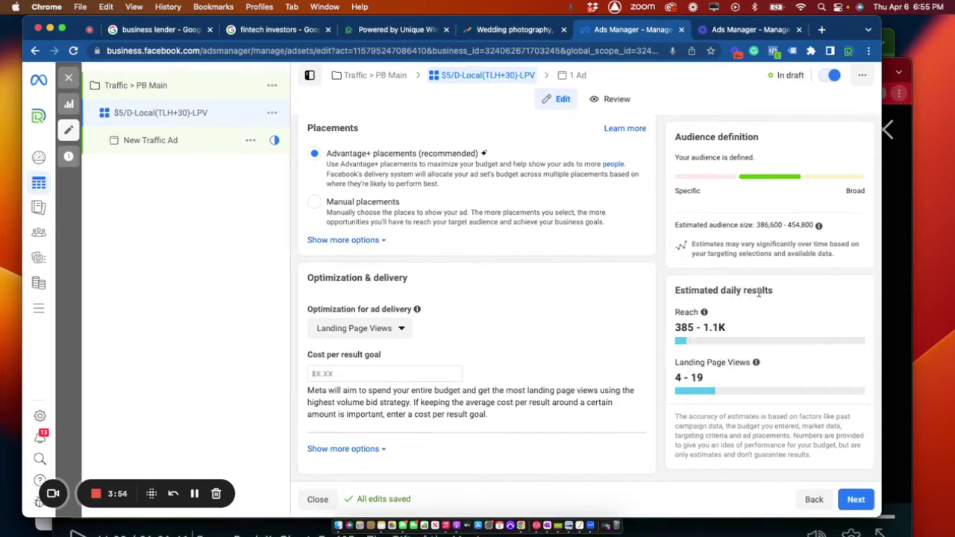
pyautogui.moveTo(748, 377)
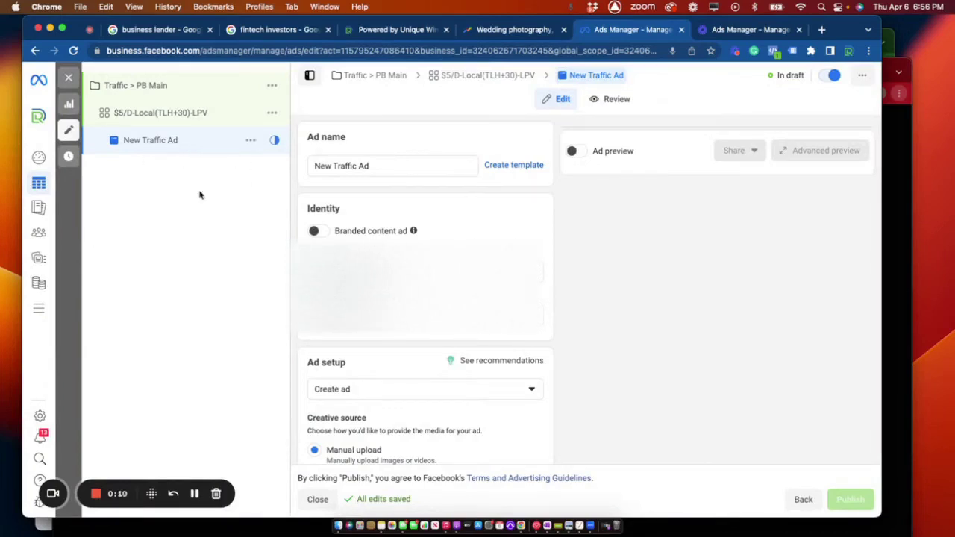
# Scroll the New Traffic Ad form to the Ad creative section with Media, Primary text and Headline
pyautogui.scroll(-3, 541, 385)
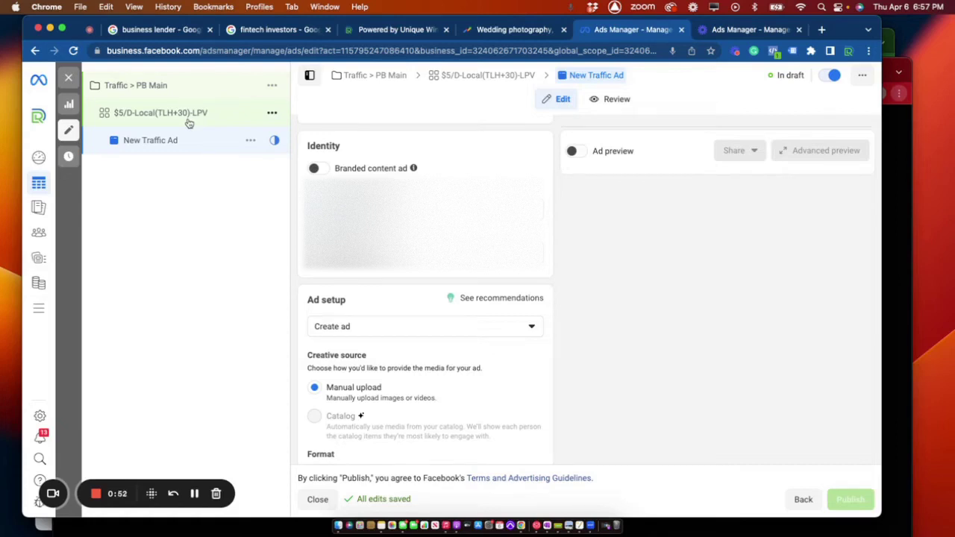
pyautogui.scroll(2, 458, 323)
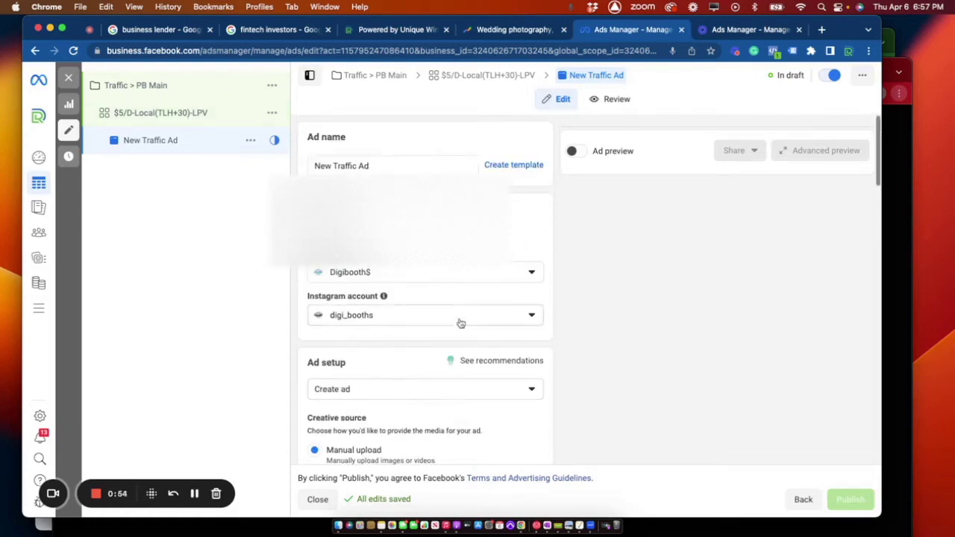
pyautogui.scroll(-10, 452, 290)
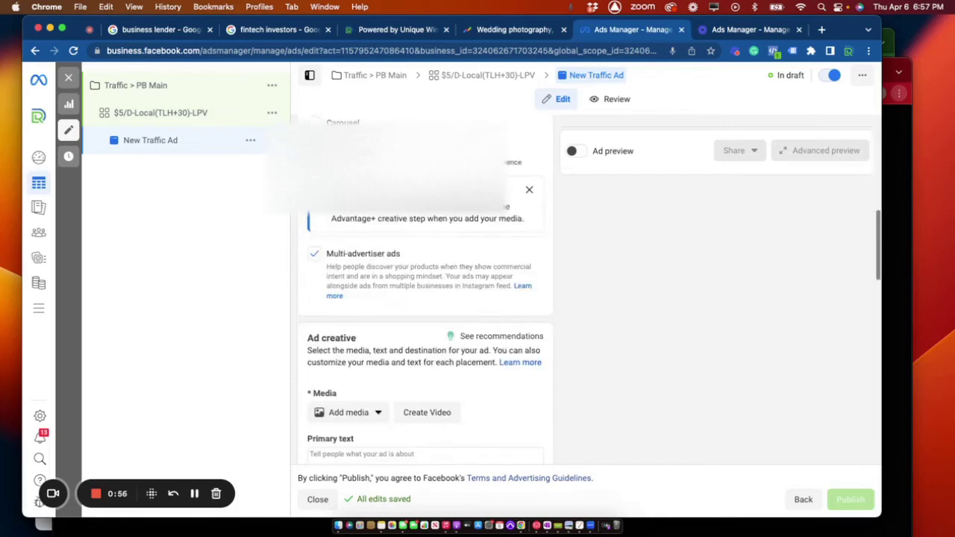
pyautogui.scroll(-8, 446, 208)
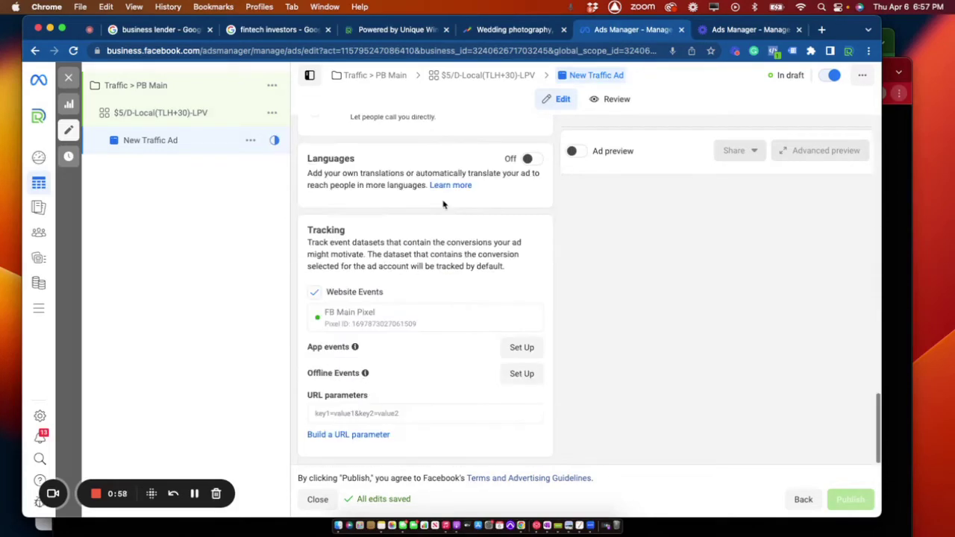
pyautogui.scroll(10, 443, 204)
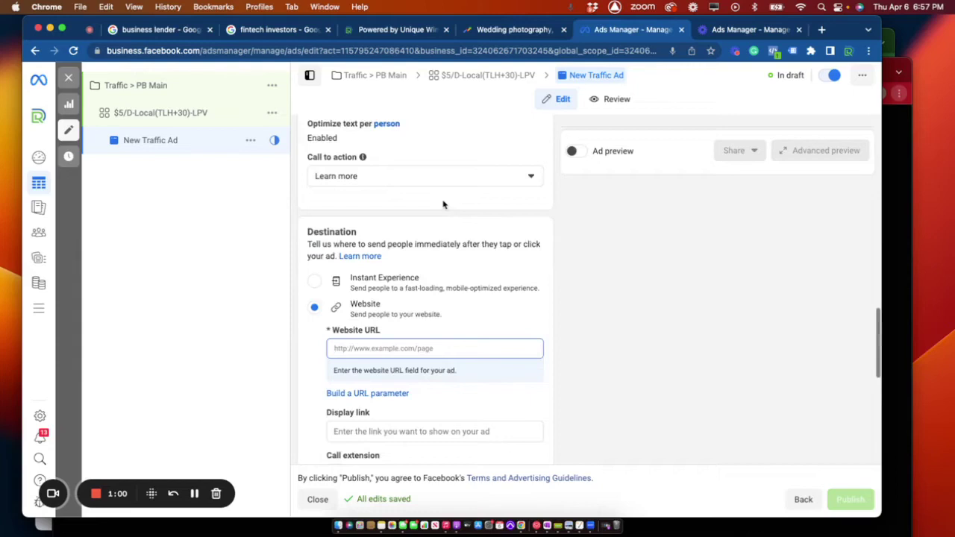
pyautogui.scroll(5, 443, 205)
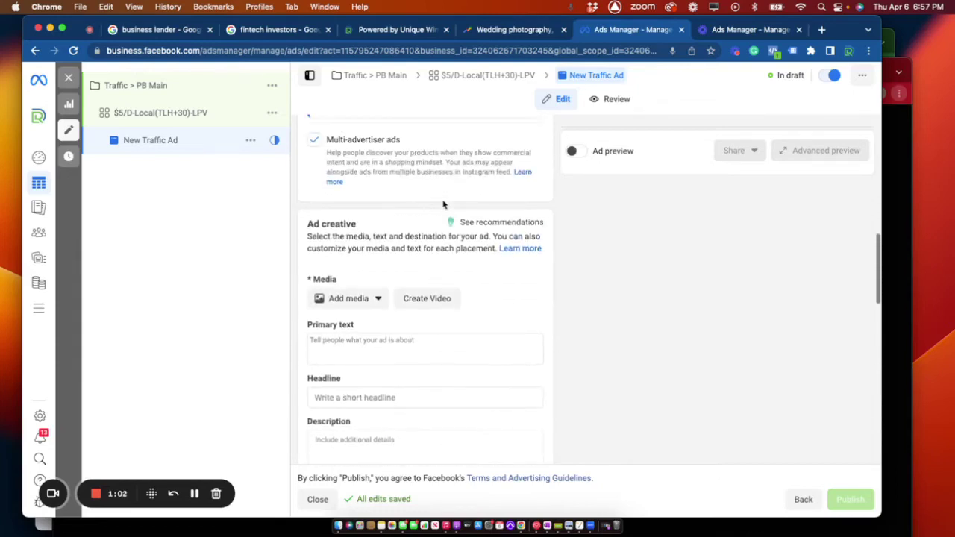
pyautogui.scroll(1, 431, 242)
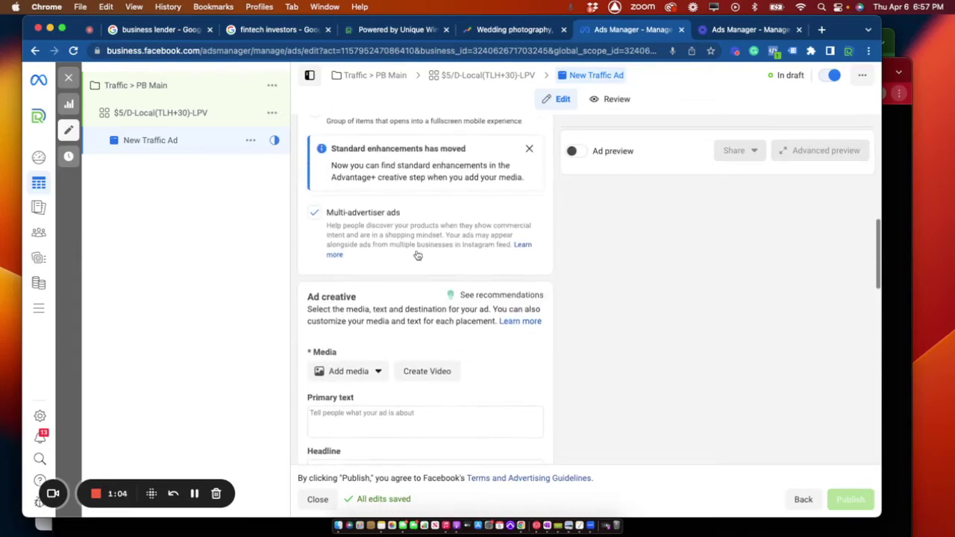
# Add the ATTENTION LOVERS wedding couple photo from the account images as the ad image
pyautogui.click(352, 373)
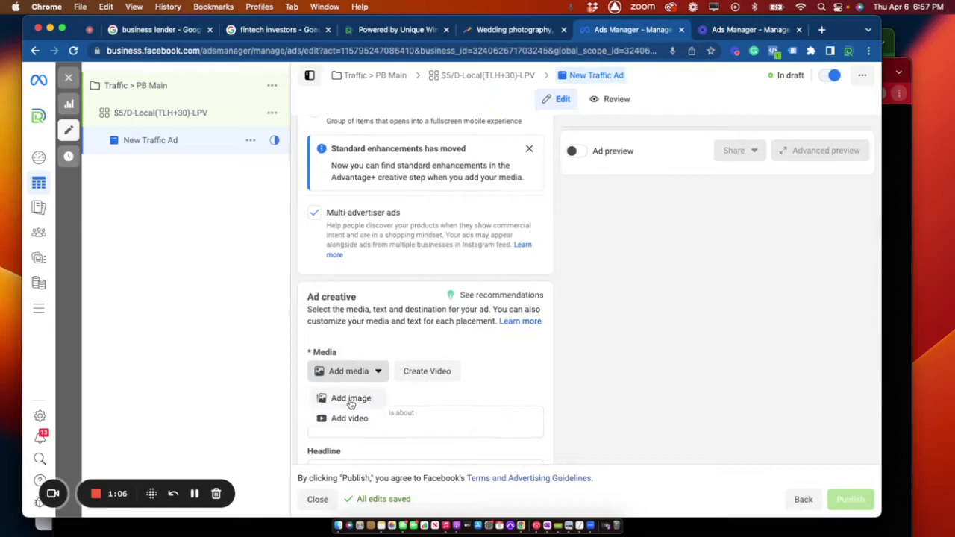
pyautogui.click(350, 400)
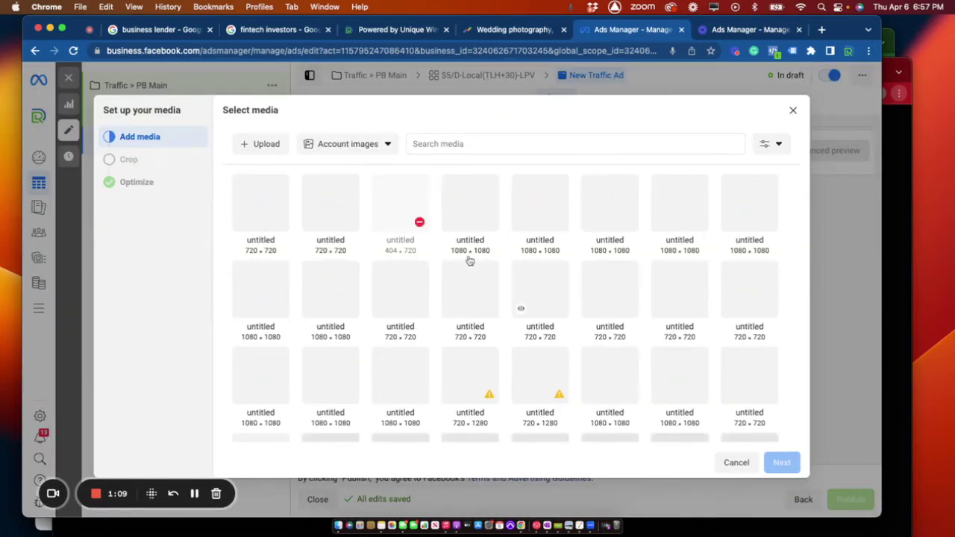
pyautogui.scroll(-2, 440, 343)
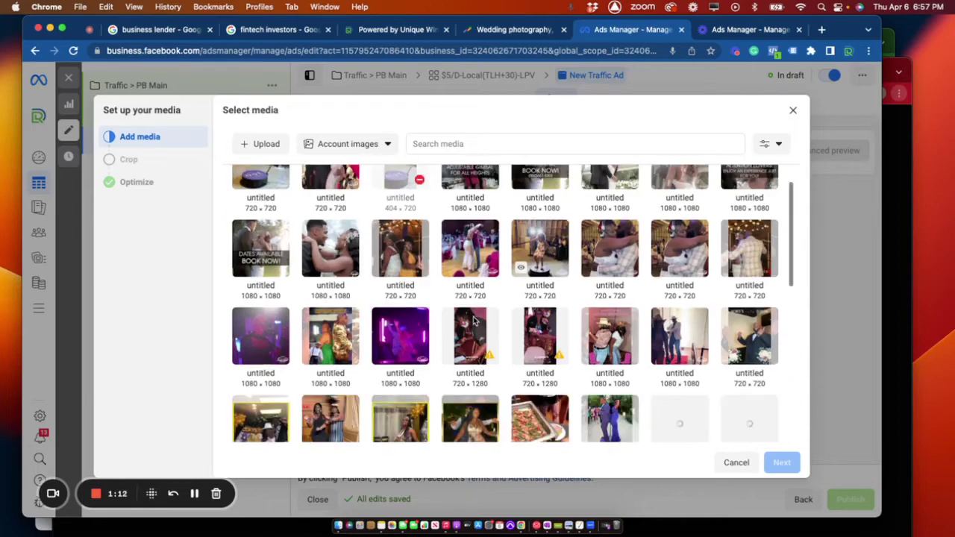
pyautogui.scroll(-5, 474, 320)
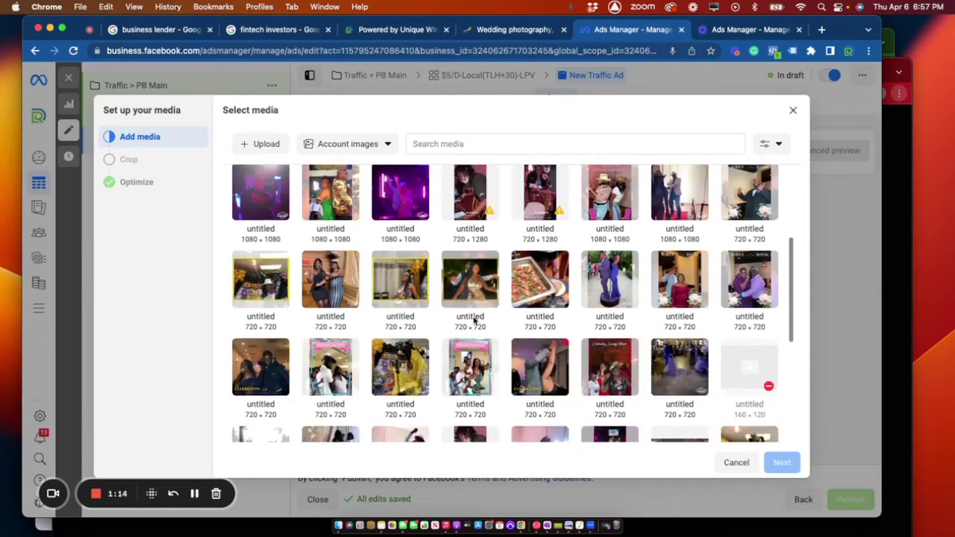
pyautogui.scroll(-2, 473, 320)
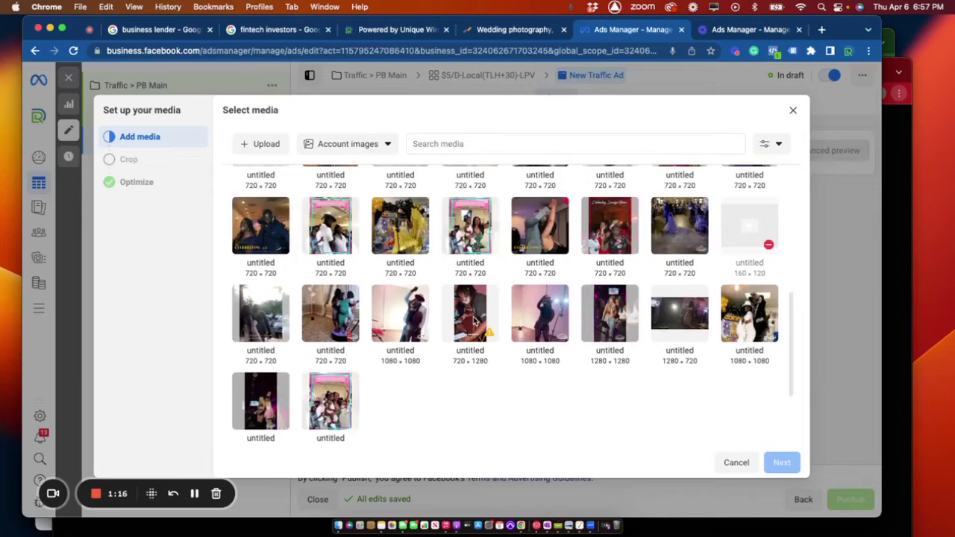
pyautogui.scroll(4, 473, 319)
pyautogui.scroll(4, 474, 319)
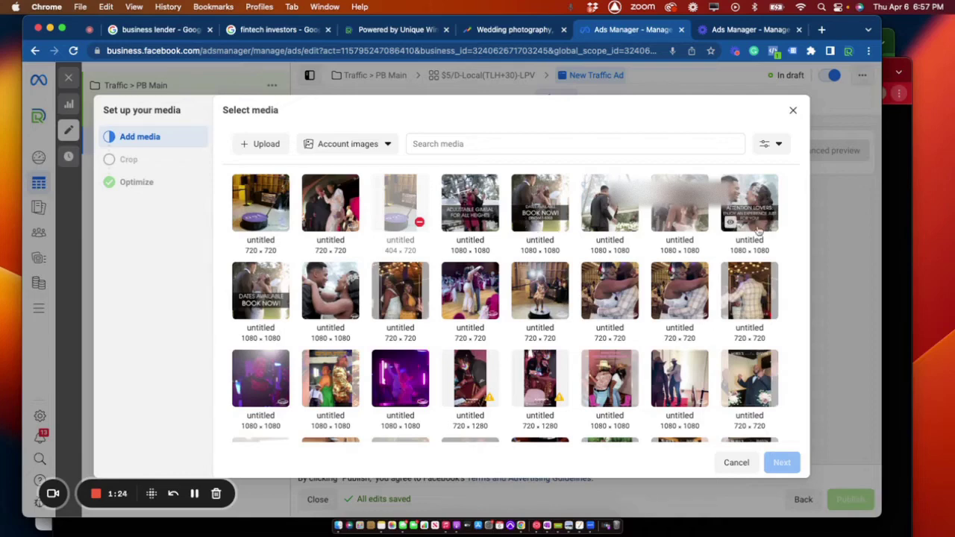
pyautogui.click(760, 220)
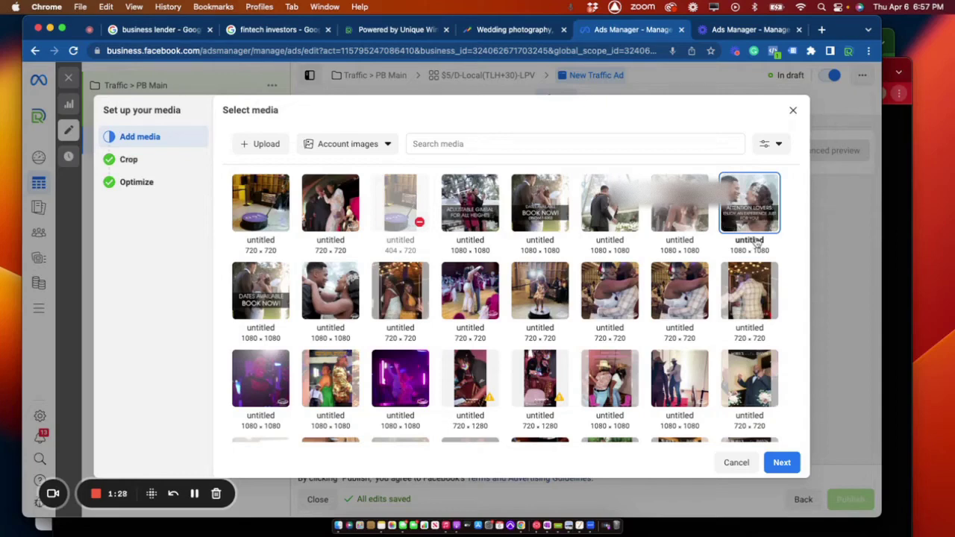
# Keep the suggested placement crops for the wedding image and proceed to Advantage+ creative
pyautogui.click(781, 463)
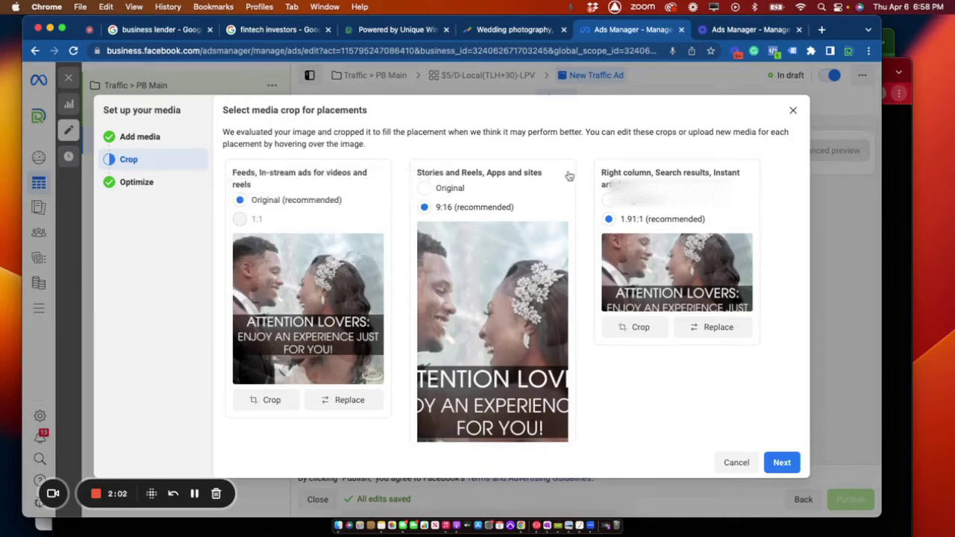
pyautogui.click(780, 463)
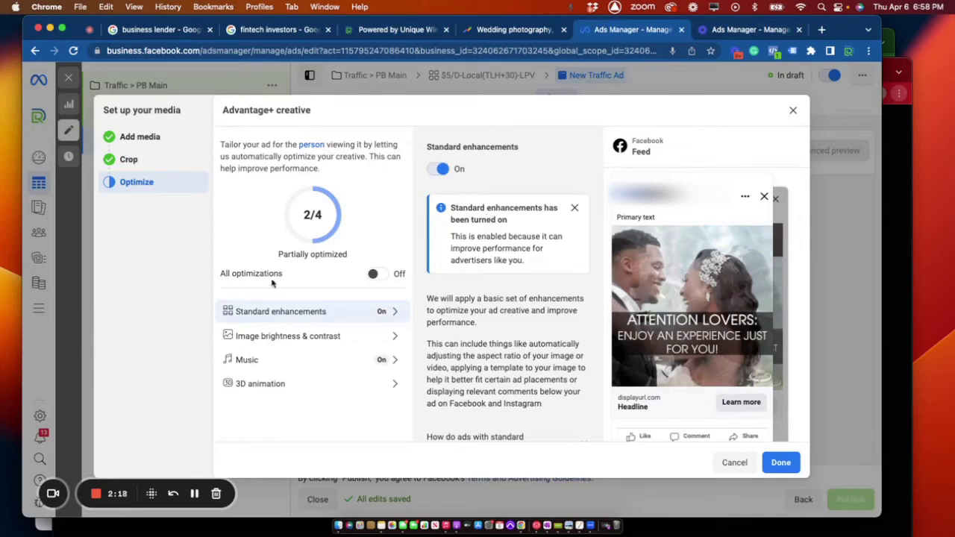
# Switch all creative optimizations on and review Image brightness & contrast and Standard enhancements
pyautogui.click(377, 281)
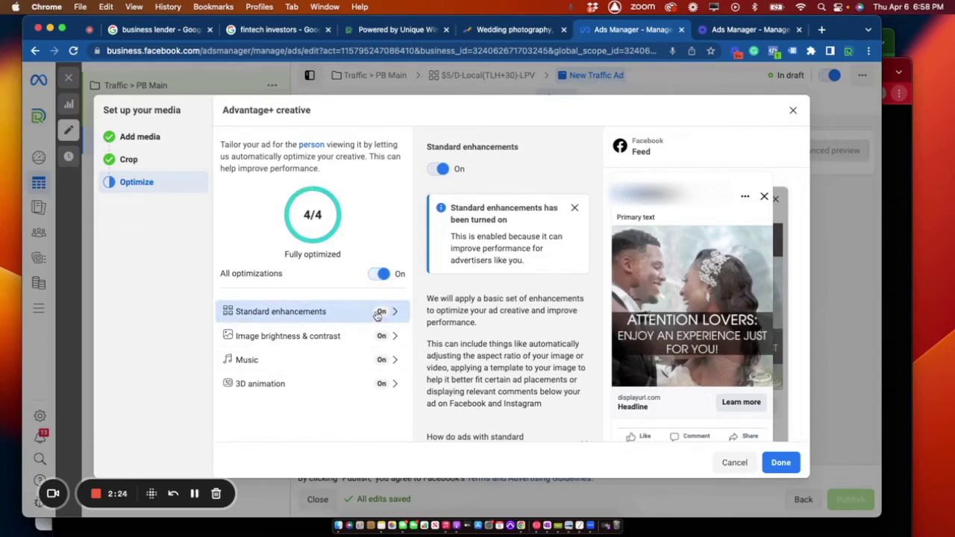
pyautogui.scroll(-1, 449, 271)
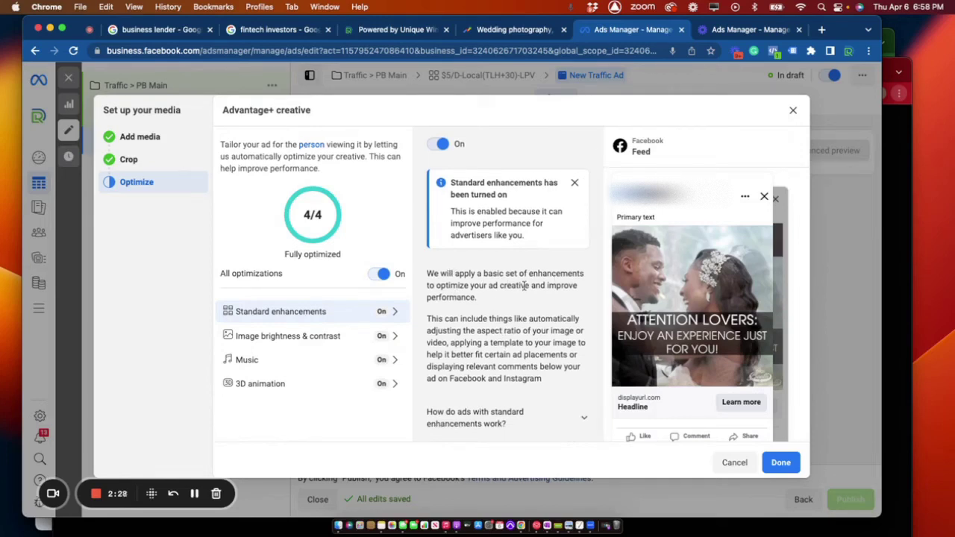
pyautogui.click(332, 335)
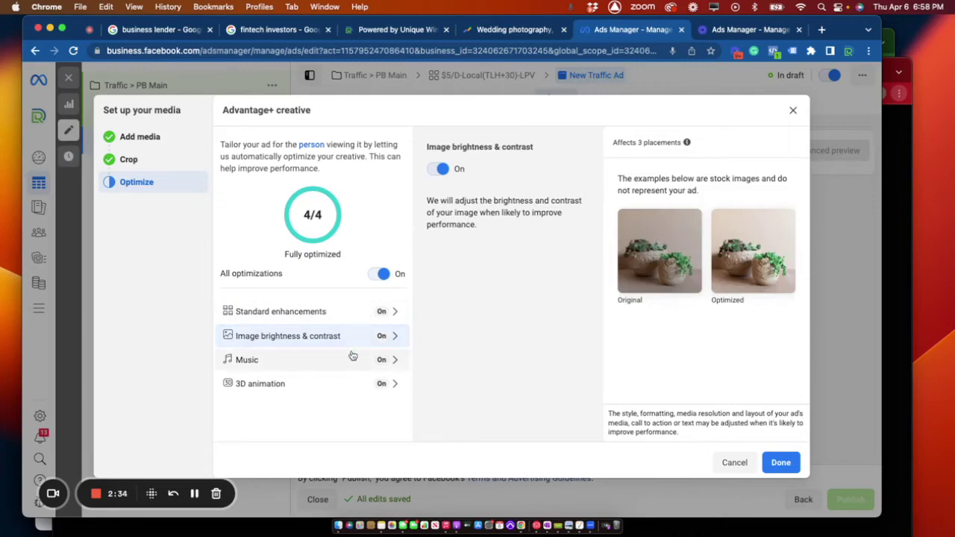
pyautogui.click(347, 319)
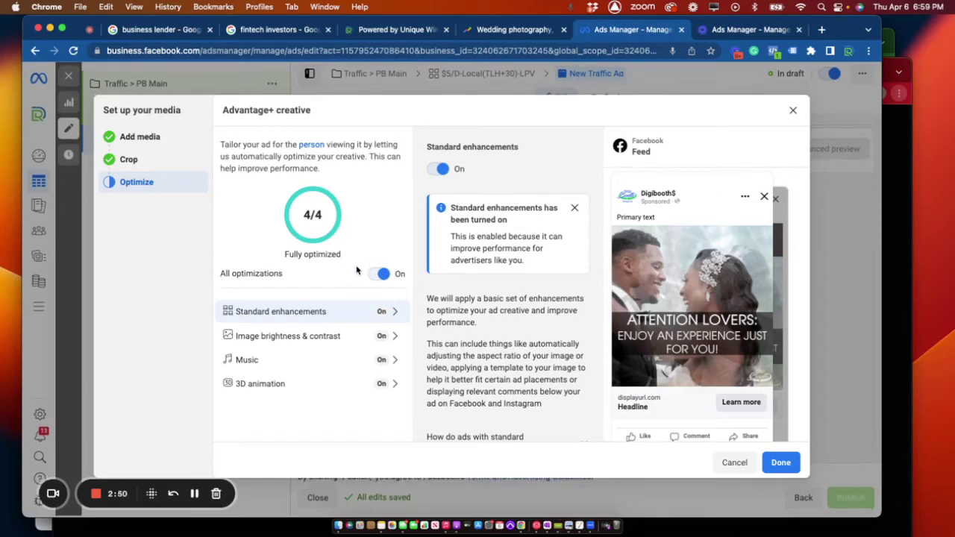
# Preview the Bluebird, Quirky Bossa and Vasona example songs in the Music options
pyautogui.click(359, 365)
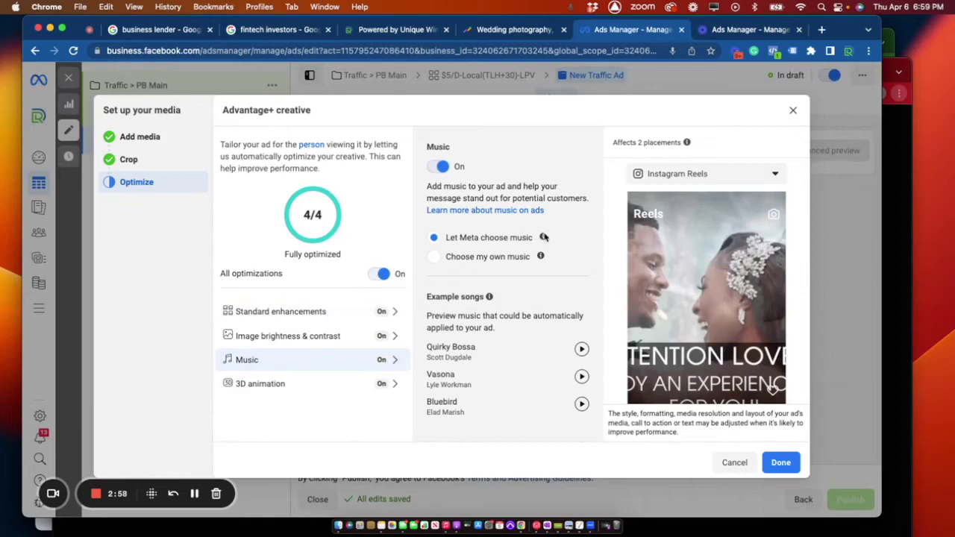
pyautogui.moveTo(547, 238)
pyautogui.moveTo(540, 257)
pyautogui.click(586, 408)
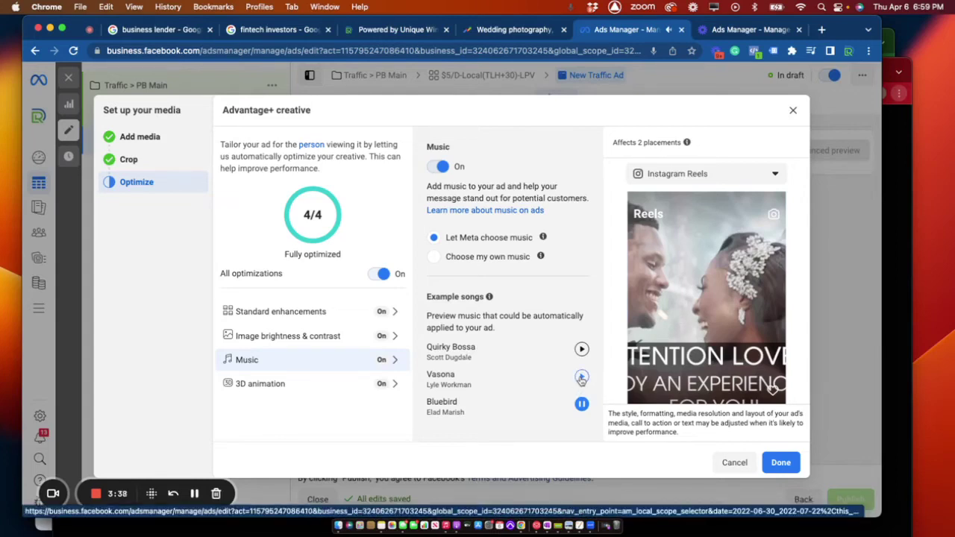
pyautogui.click(581, 375)
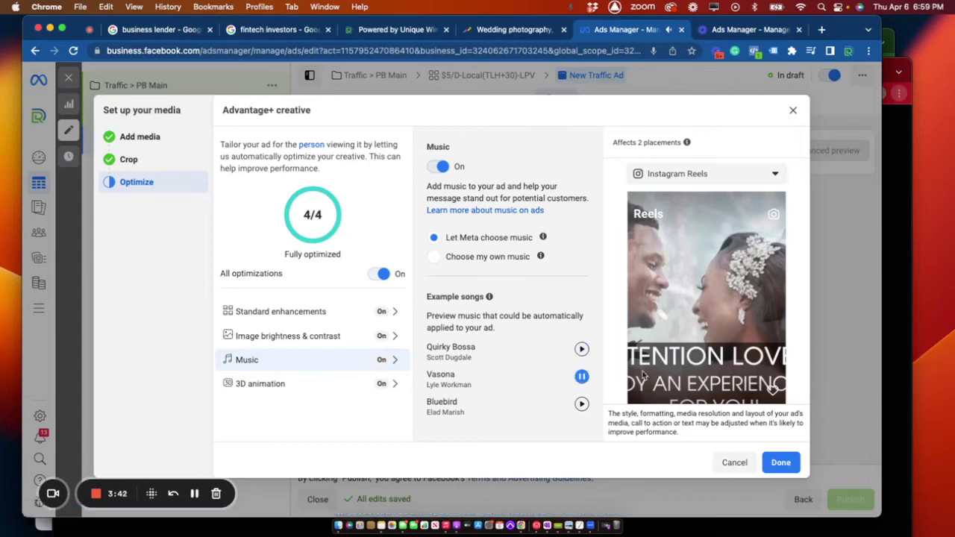
pyautogui.click(580, 349)
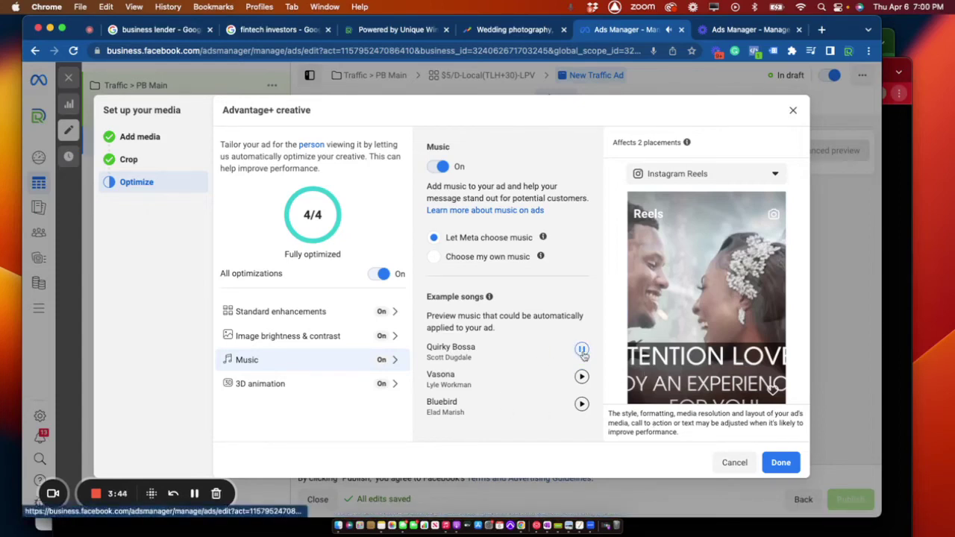
pyautogui.click(581, 377)
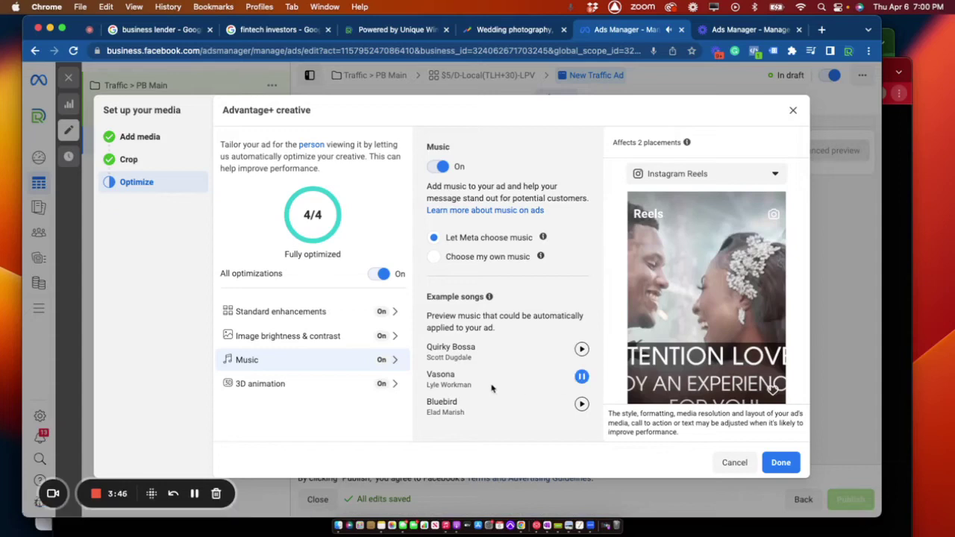
# Turn 3D animation off, leaving Advantage+ creative at 3/4, and return to Music
pyautogui.click(371, 386)
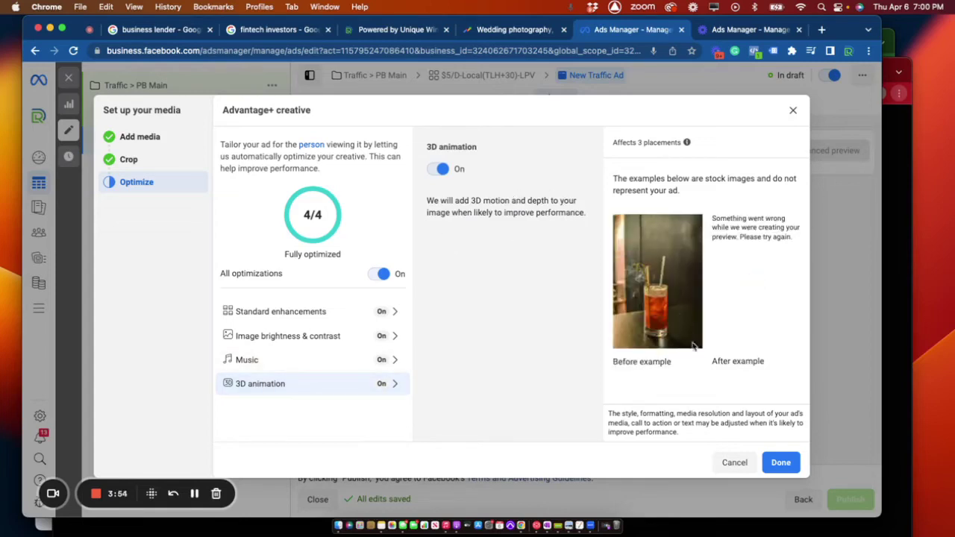
pyautogui.click(337, 361)
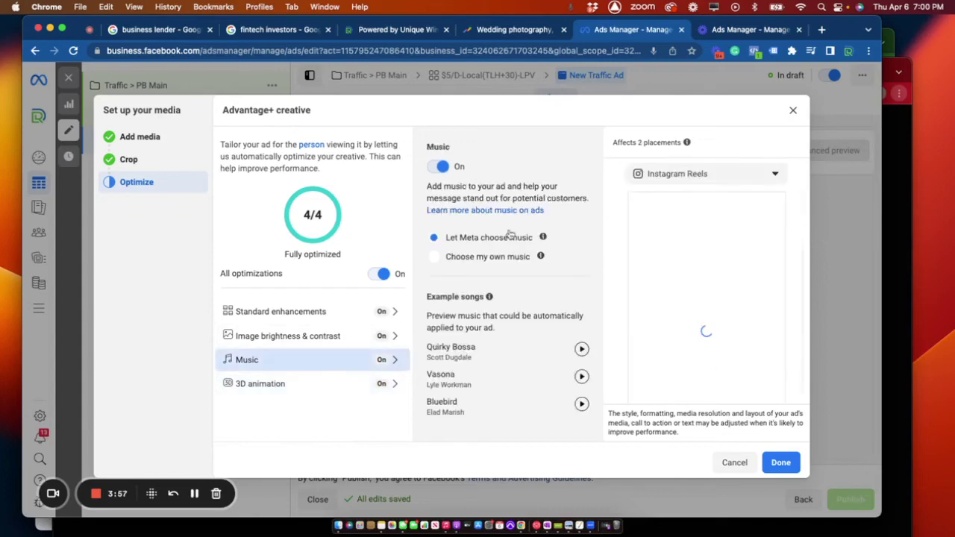
pyautogui.click(341, 385)
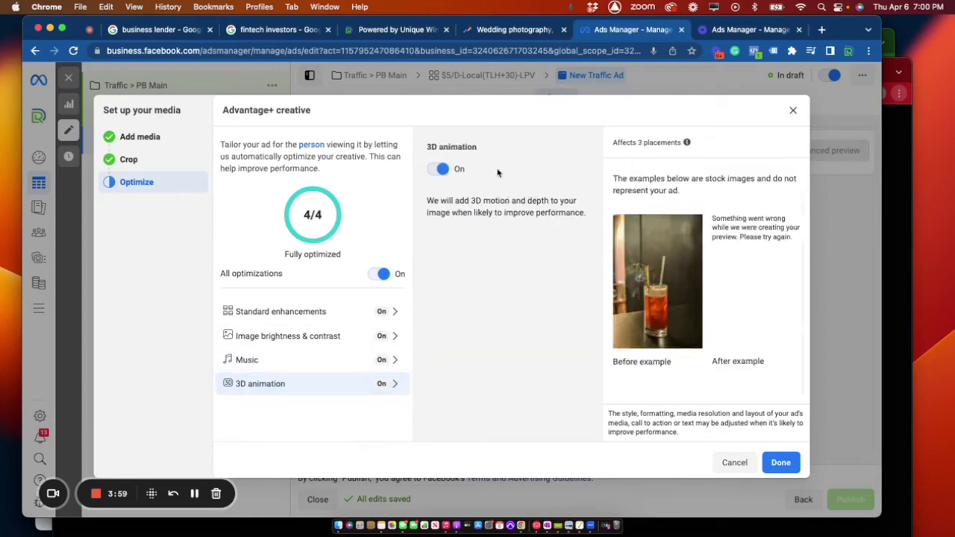
pyautogui.click(440, 170)
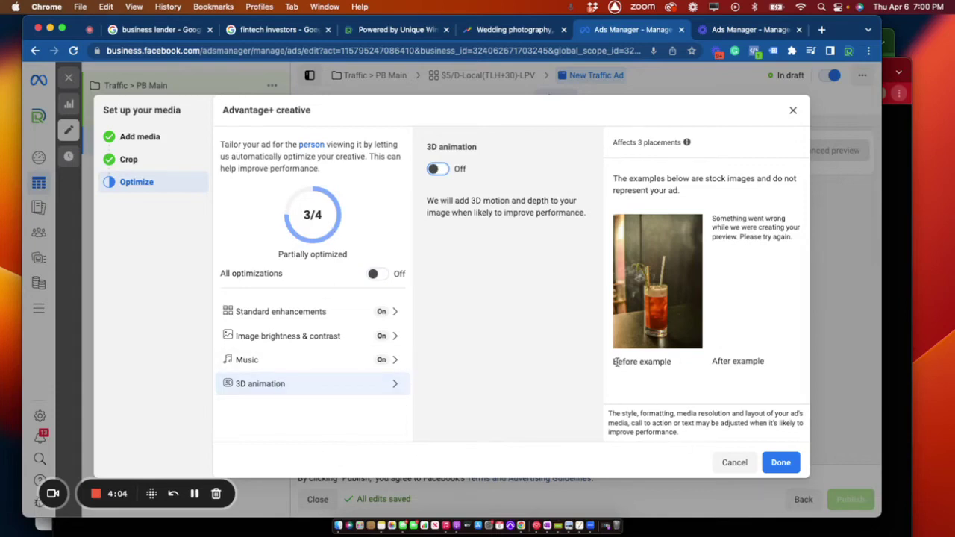
pyautogui.click(309, 361)
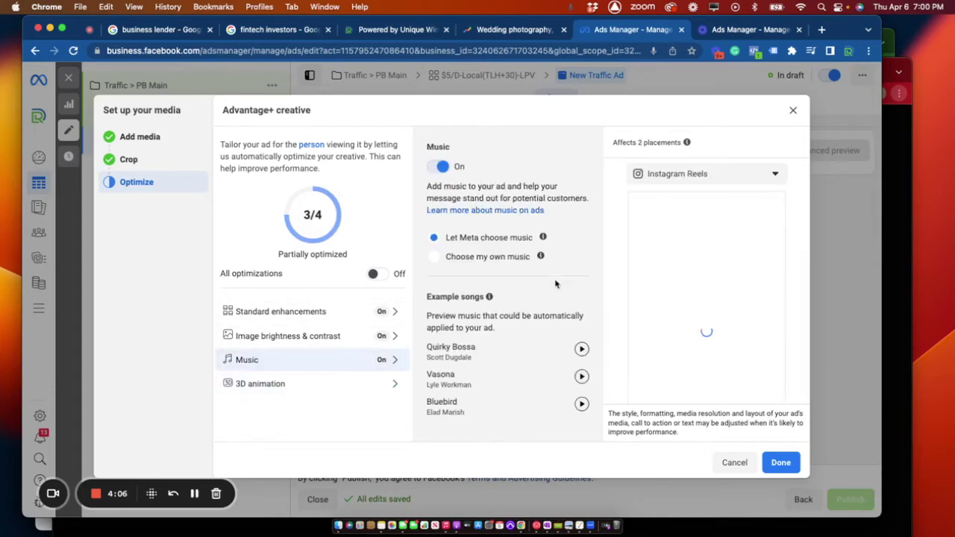
# Switch the ad's music to manual song selection and browse the song list
pyautogui.click(434, 257)
pyautogui.scroll(-2, 540, 355)
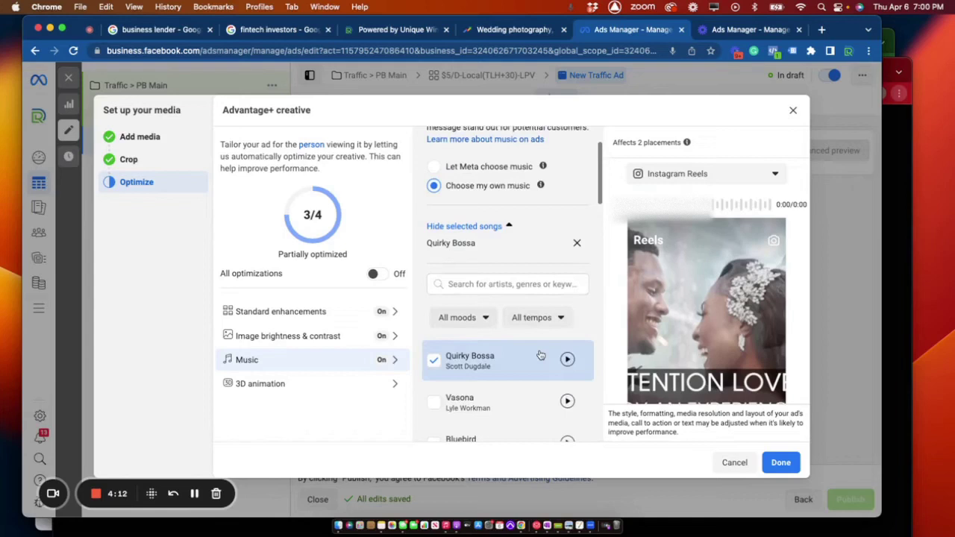
pyautogui.scroll(-5, 540, 355)
pyautogui.scroll(6, 540, 351)
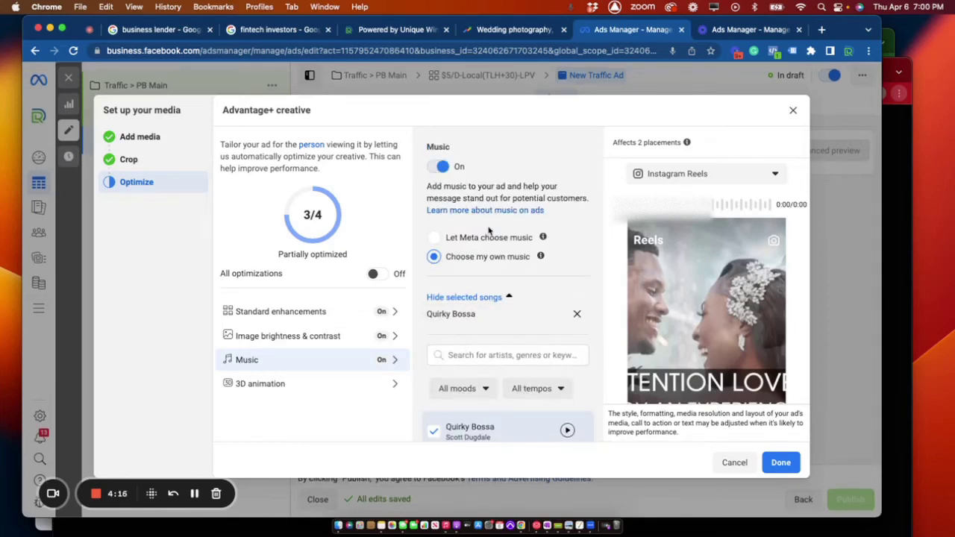
pyautogui.scroll(-1, 514, 332)
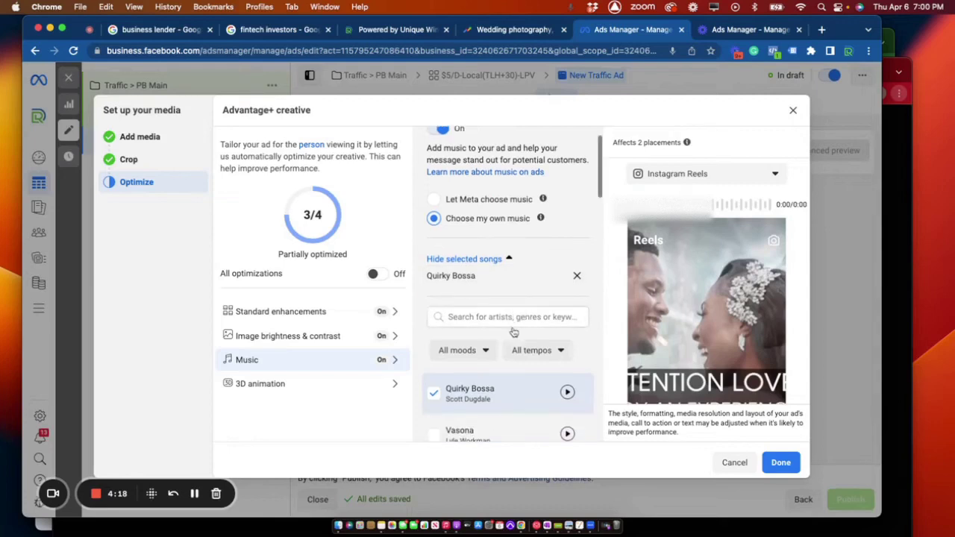
pyautogui.scroll(-3, 513, 332)
pyautogui.scroll(4, 514, 331)
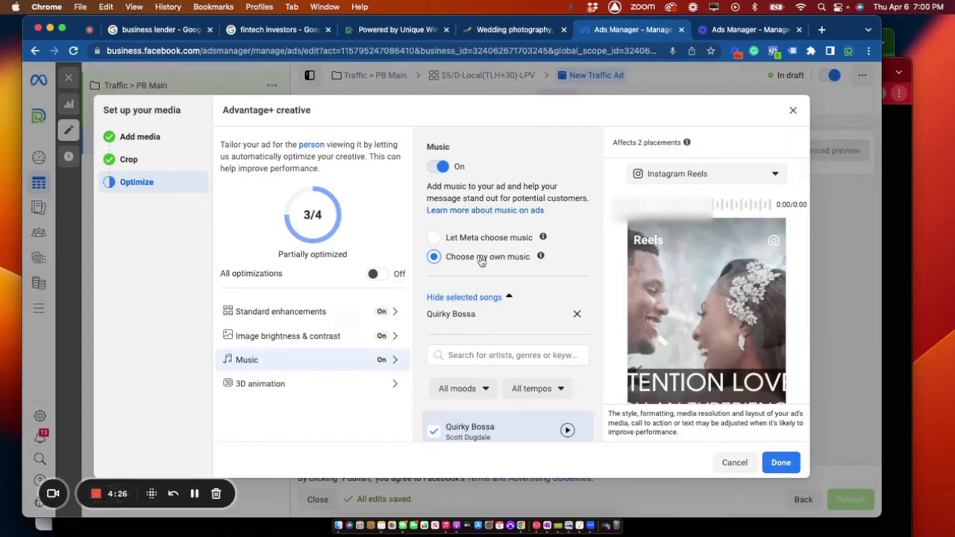
pyautogui.scroll(-2, 564, 294)
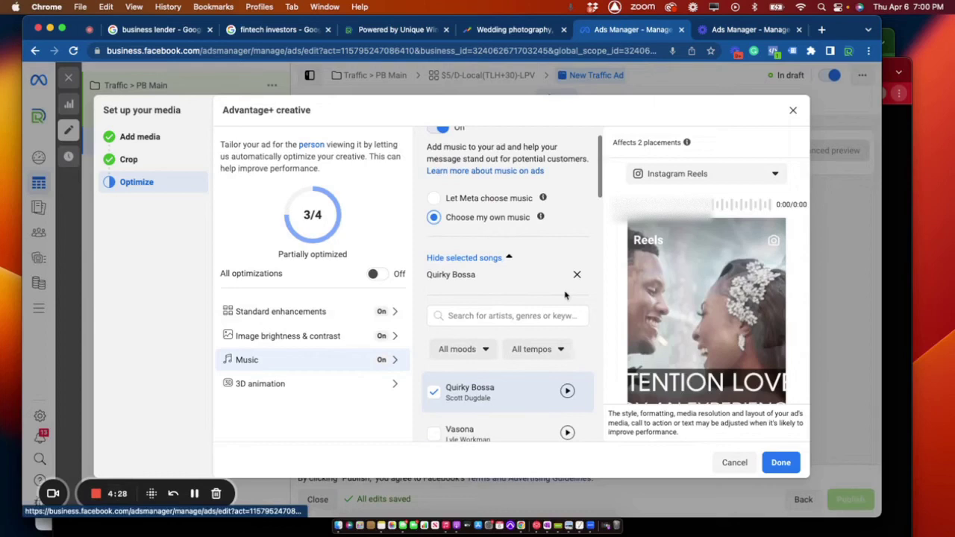
pyautogui.scroll(-2, 508, 290)
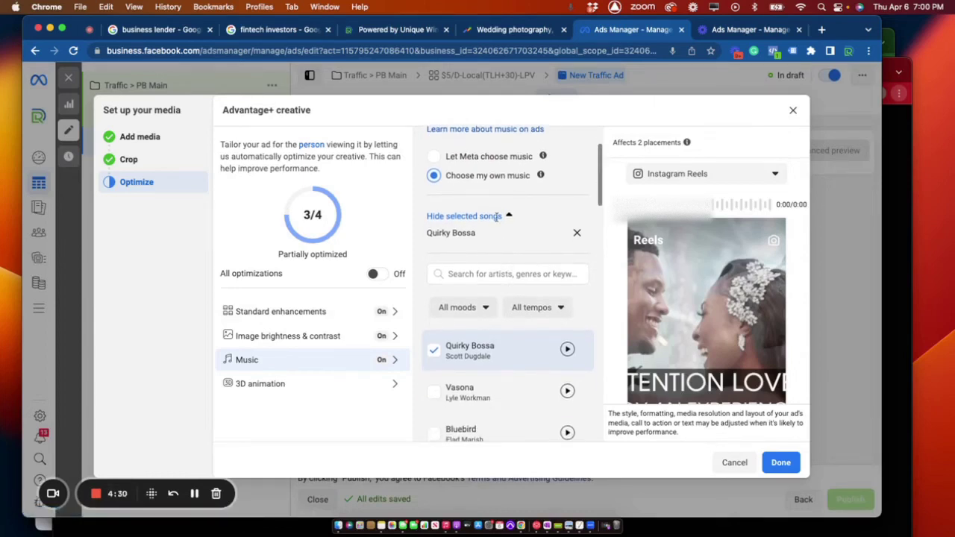
# Preview the Quirky Bossa and Vasona tracks, skipping through Vasona
pyautogui.click(565, 351)
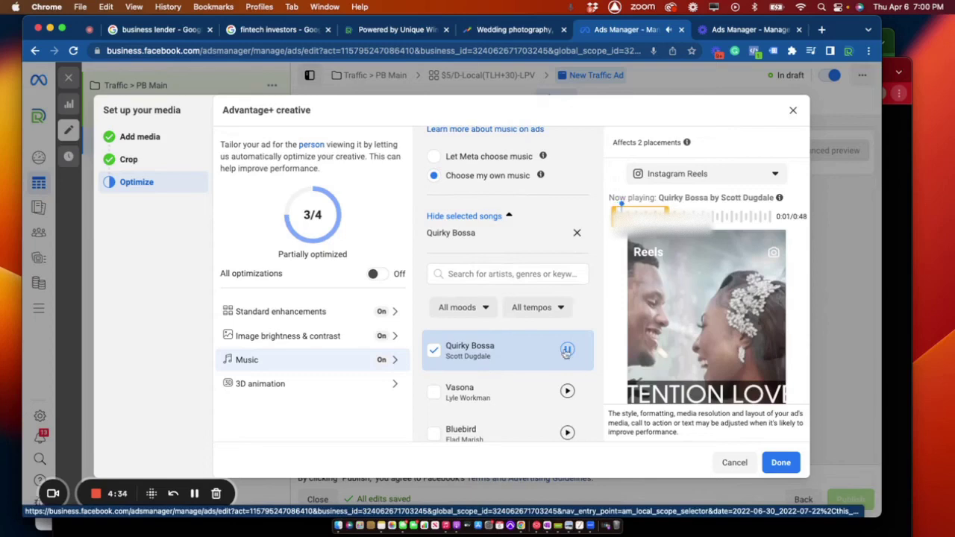
pyautogui.click(567, 391)
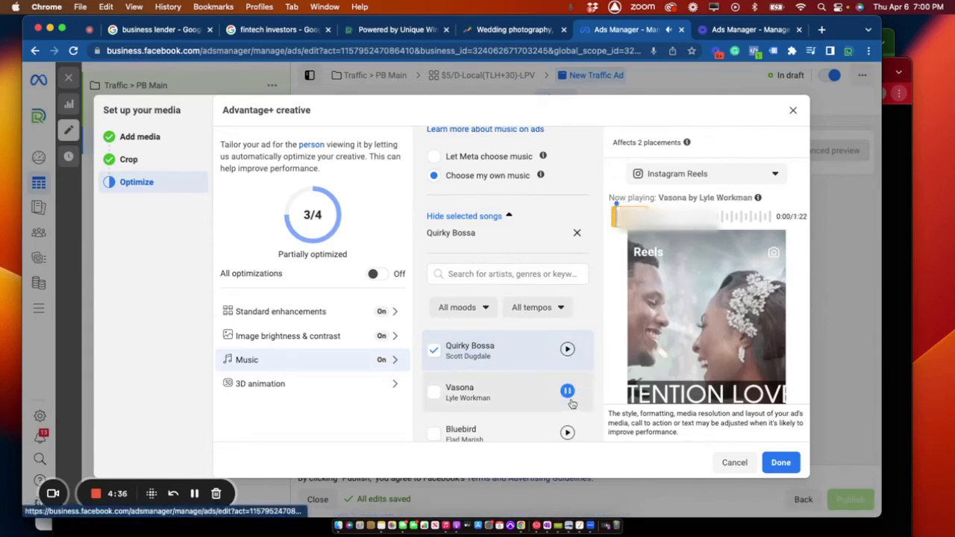
pyautogui.click(639, 216)
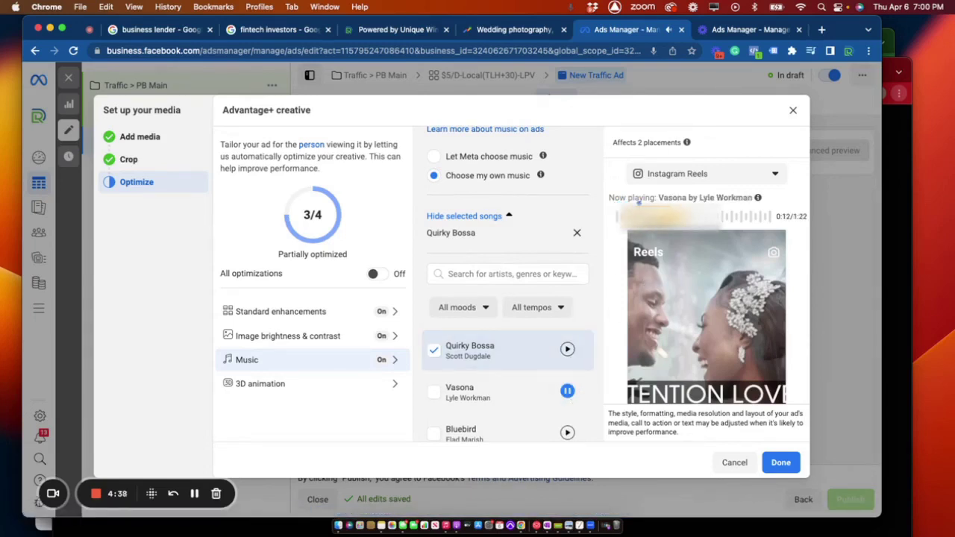
pyautogui.click(619, 216)
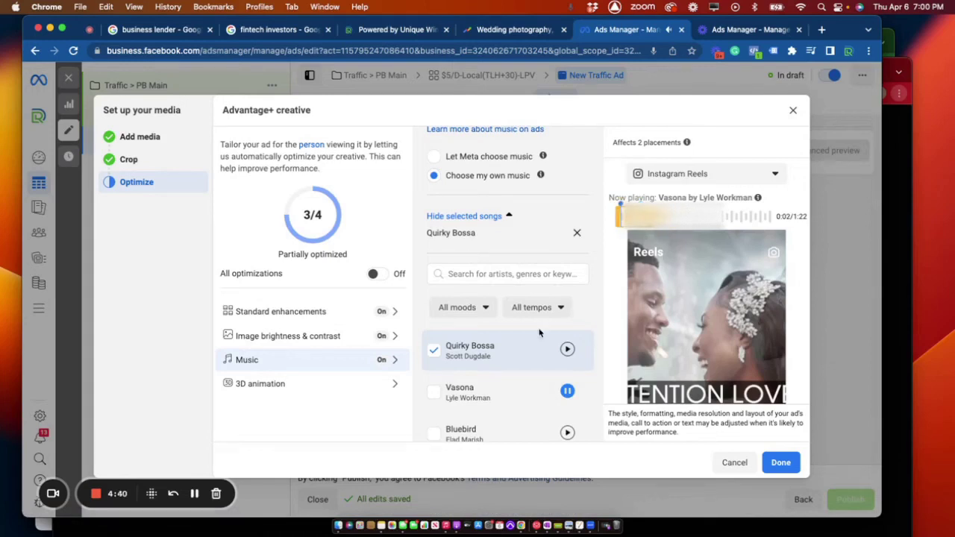
pyautogui.scroll(-2, 537, 336)
pyautogui.scroll(-1, 537, 337)
pyautogui.scroll(5, 477, 366)
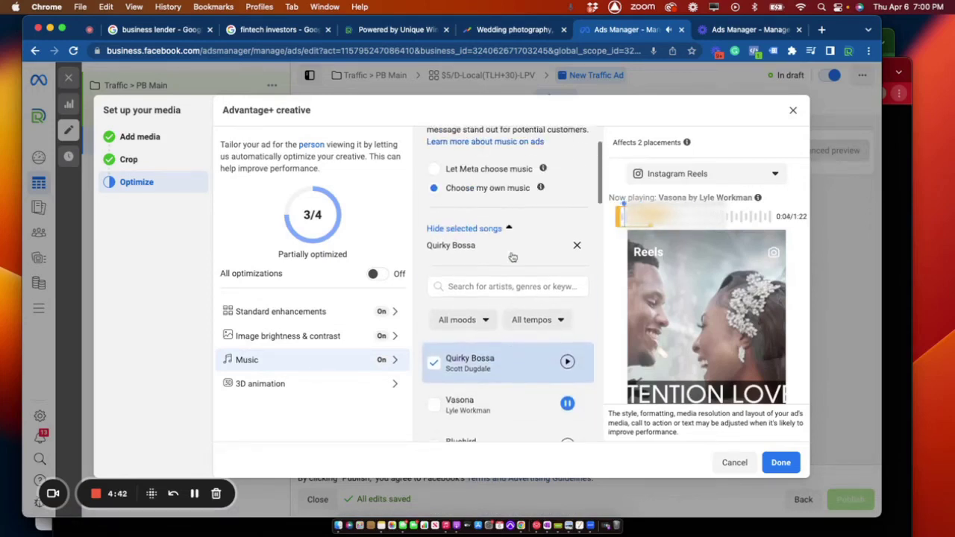
# Look through the song mood filter without applying it, then stop Vasona playing
pyautogui.click(470, 387)
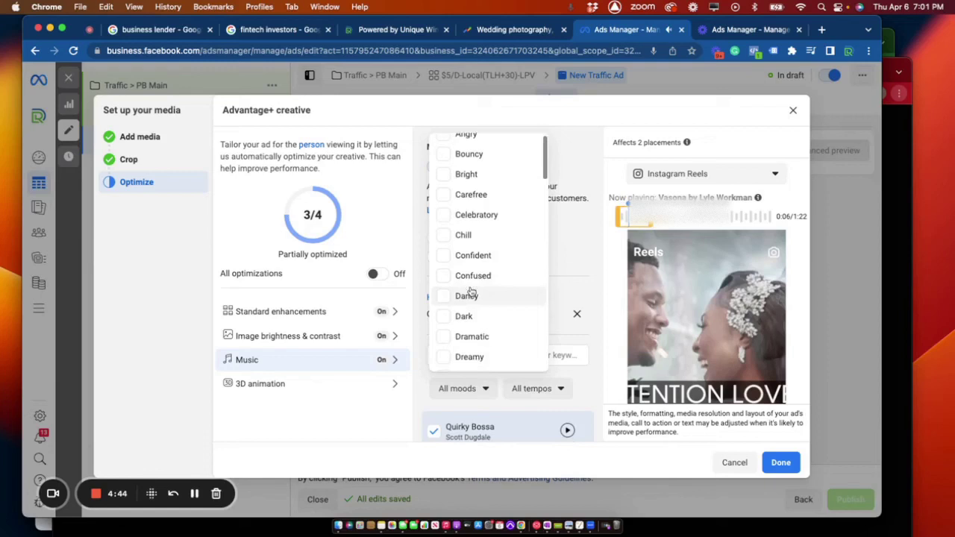
pyautogui.scroll(-1, 469, 291)
pyautogui.scroll(-4, 469, 288)
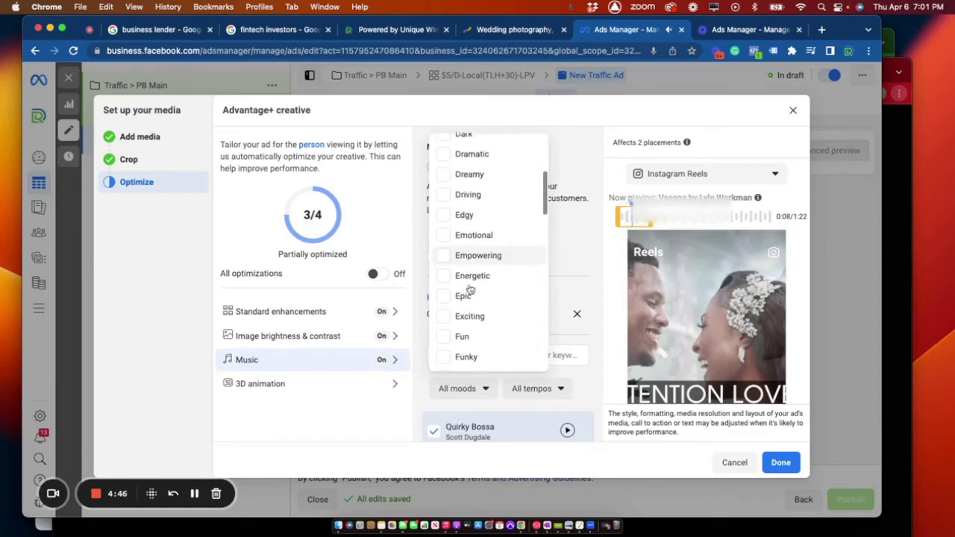
pyautogui.scroll(-2, 469, 289)
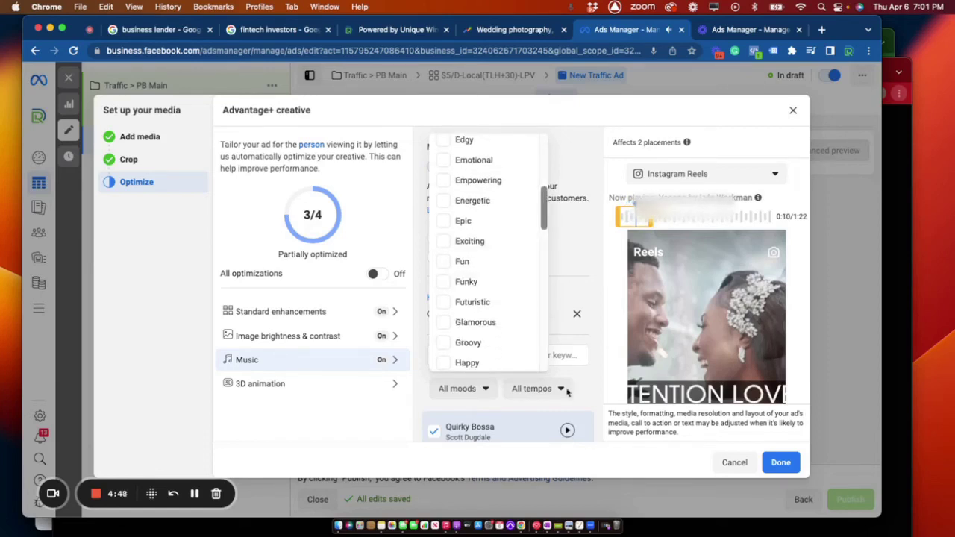
pyautogui.click(568, 331)
pyautogui.scroll(-3, 567, 417)
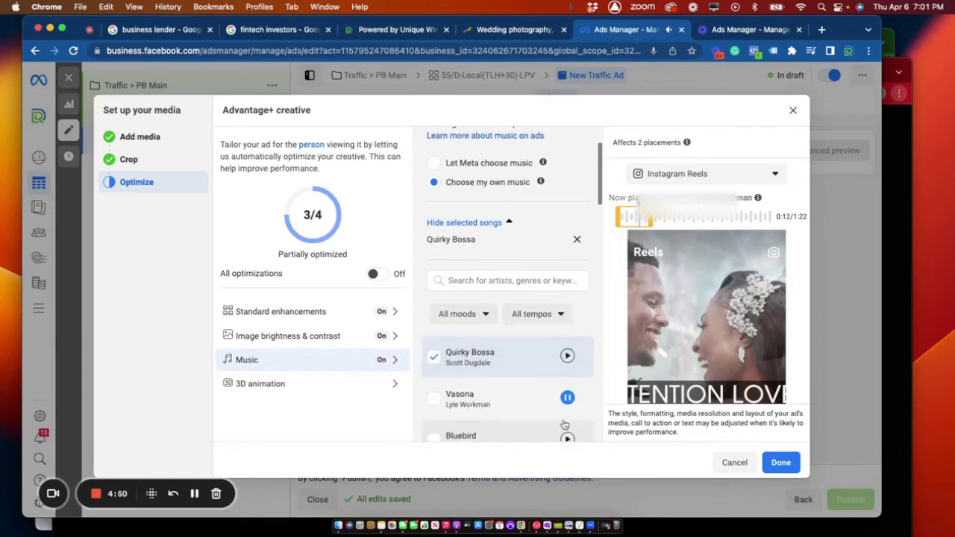
pyautogui.click(568, 377)
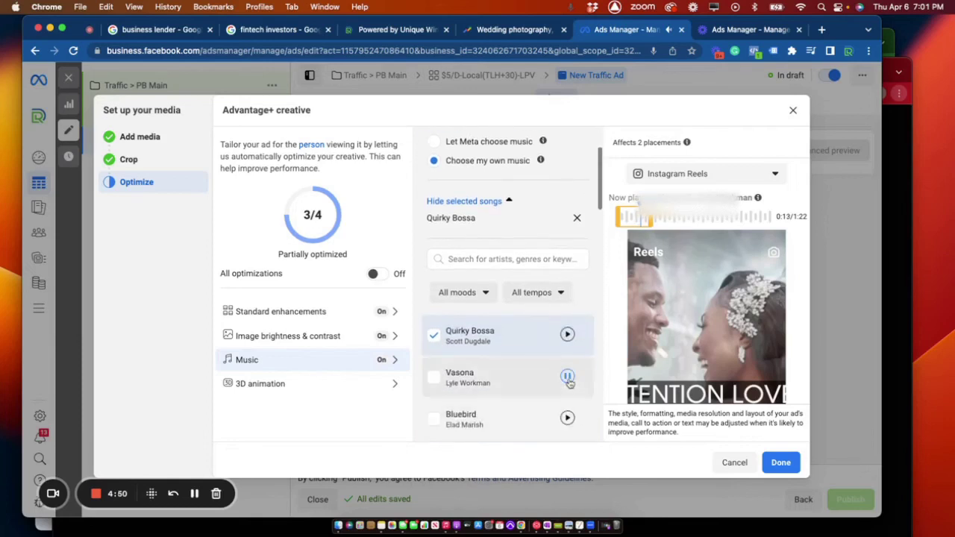
# Check the All moods and All tempos options, then confirm Quirky Bossa with Done
pyautogui.click(462, 292)
pyautogui.click(532, 292)
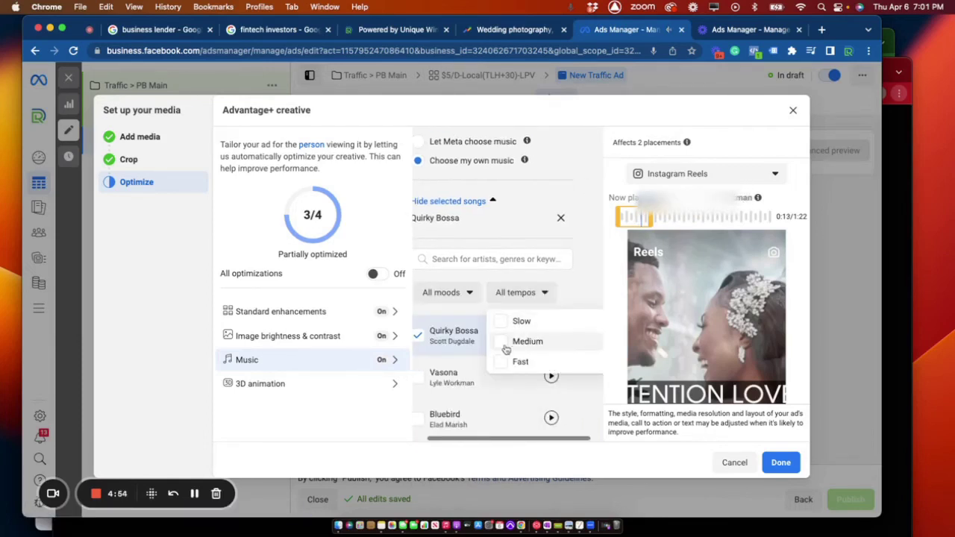
pyautogui.click(599, 281)
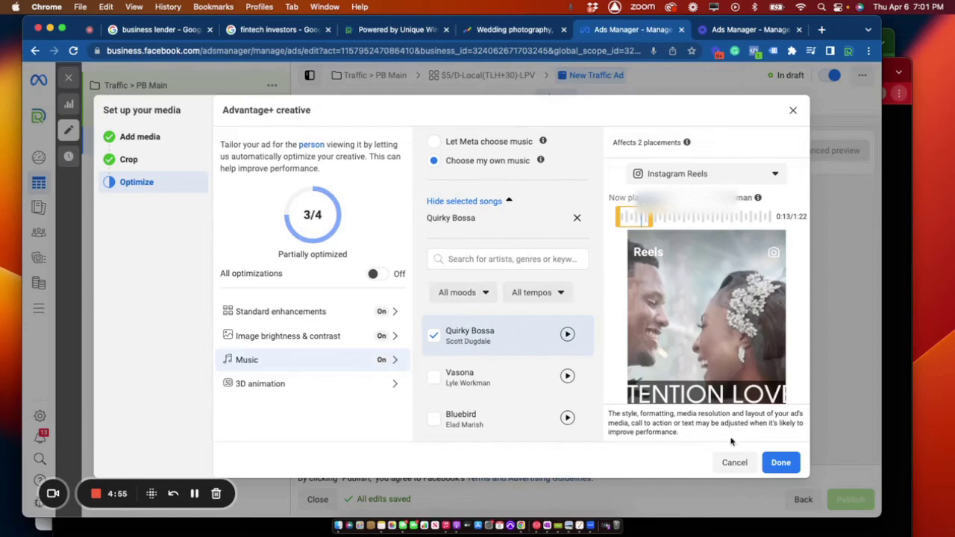
pyautogui.click(779, 462)
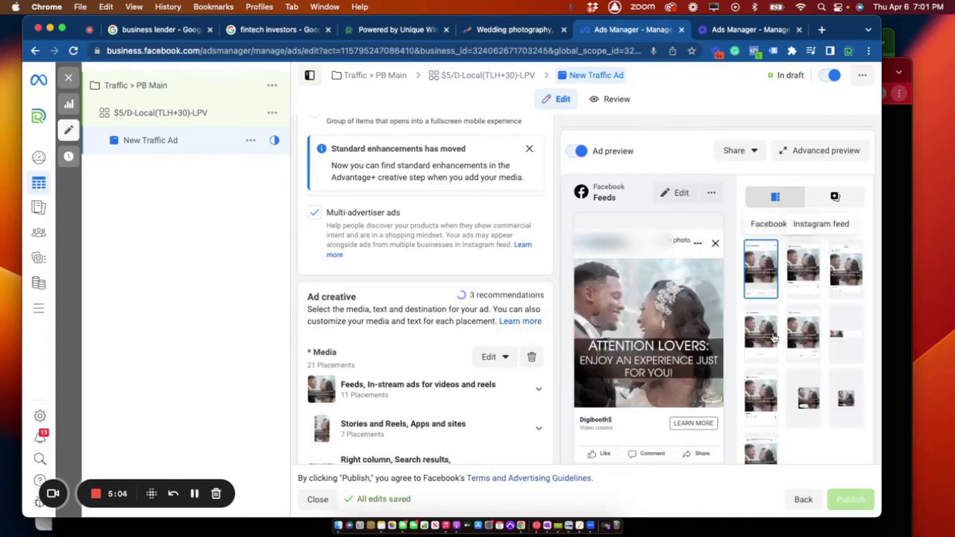
# Scroll past Advantage+ creative to the Primary text, Headline, Description and Call to action fields
pyautogui.scroll(-2, 397, 348)
pyautogui.scroll(-6, 397, 348)
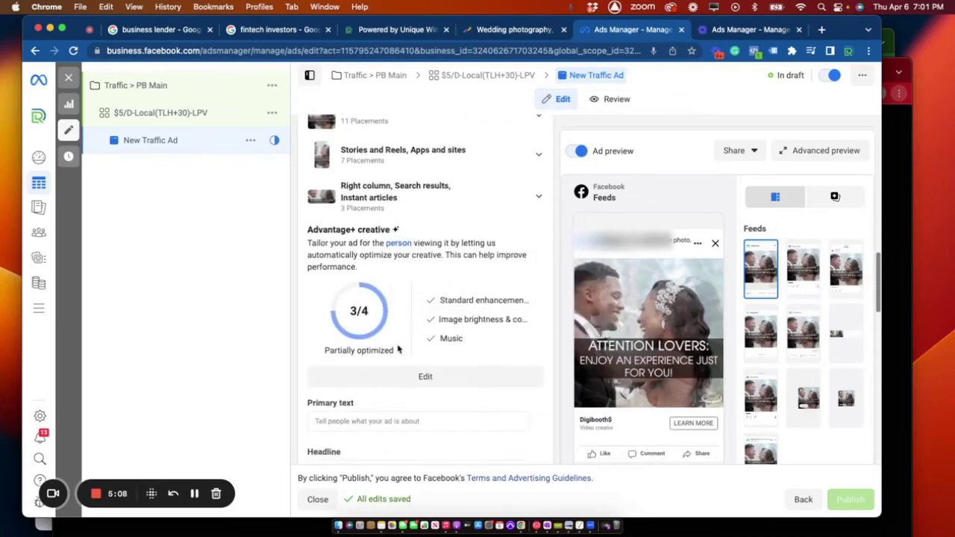
pyautogui.scroll(-2, 449, 373)
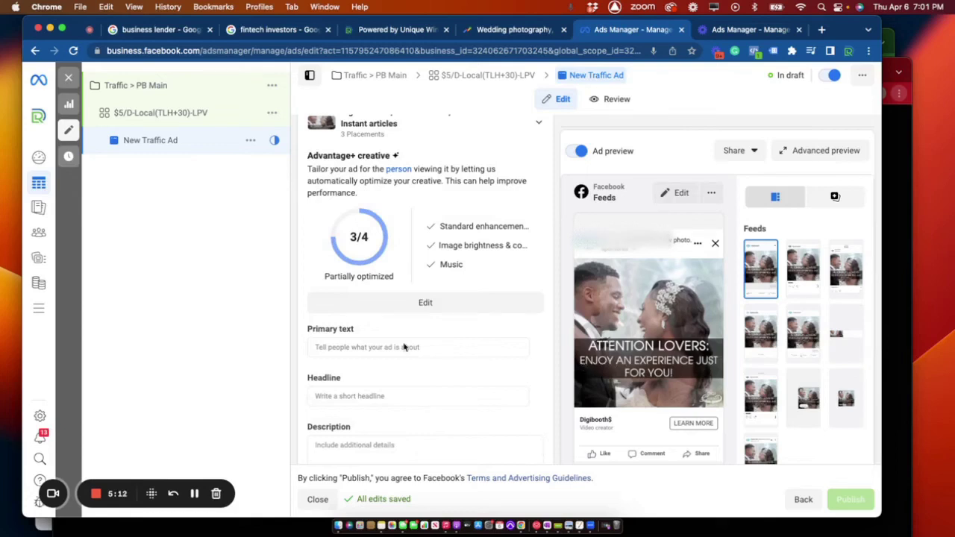
pyautogui.scroll(-2, 419, 328)
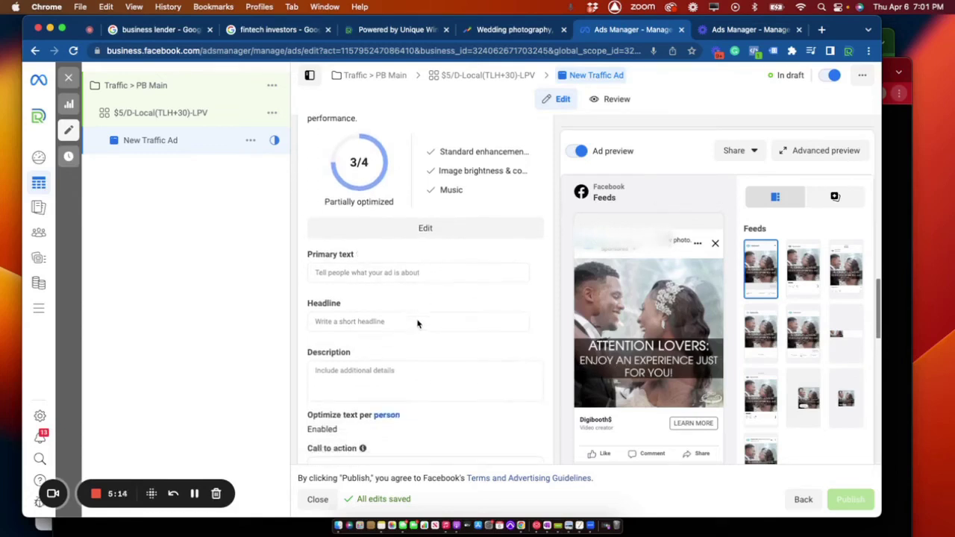
pyautogui.scroll(-1, 418, 324)
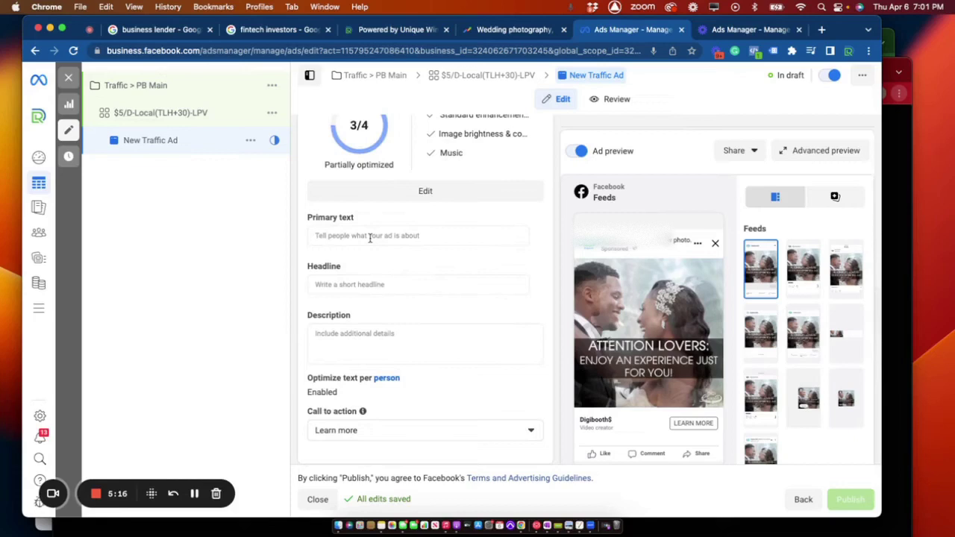
pyautogui.click(369, 237)
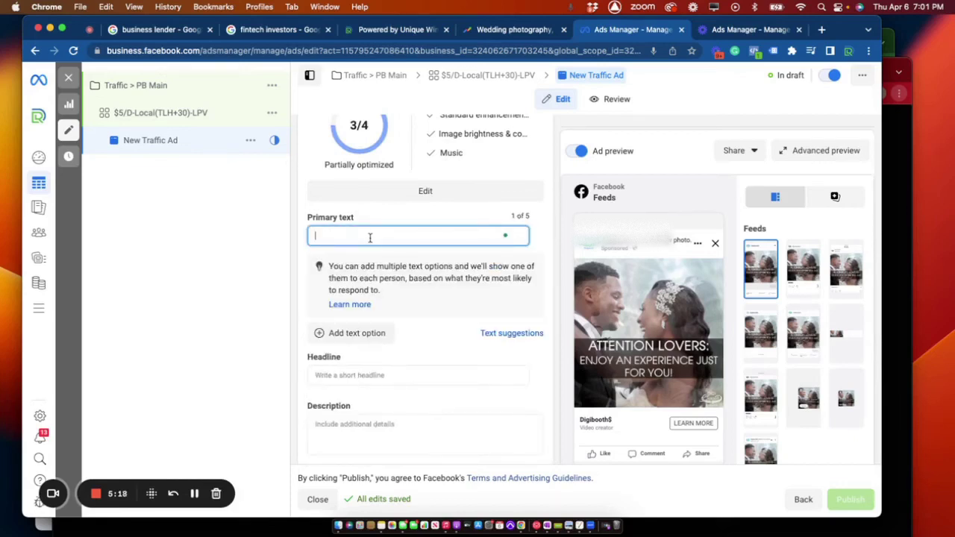
pyautogui.scroll(-5, 396, 348)
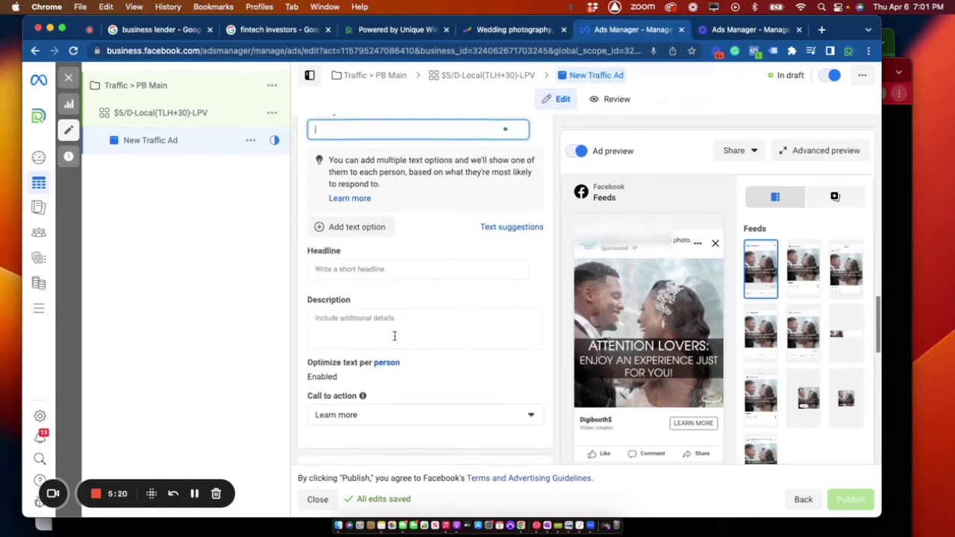
pyautogui.scroll(-8, 395, 328)
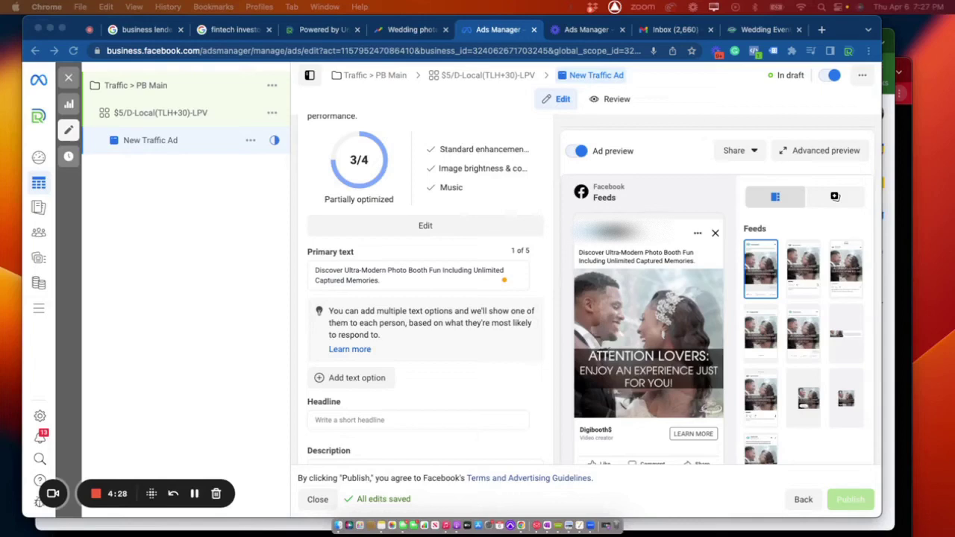
pyautogui.click(406, 272)
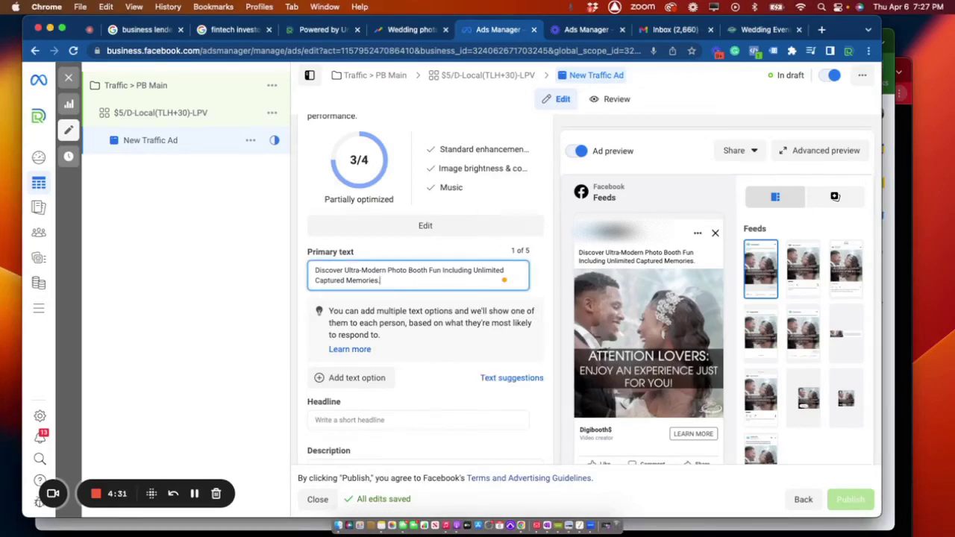
pyautogui.write('- Customizations Included - Props Included - Instant Sharing - Backdrop & Red Carpet - Lifetime Gallery Access & More.')
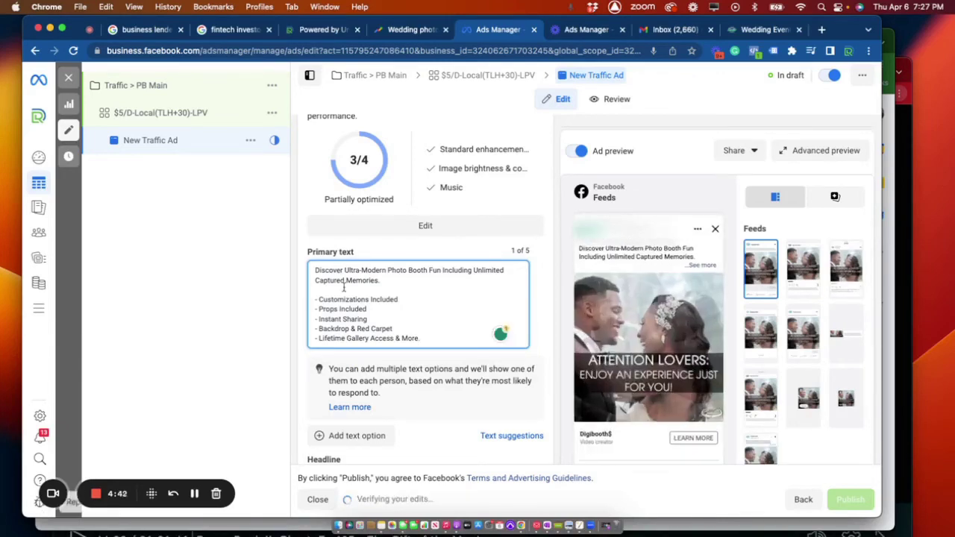
pyautogui.scroll(5, 343, 287)
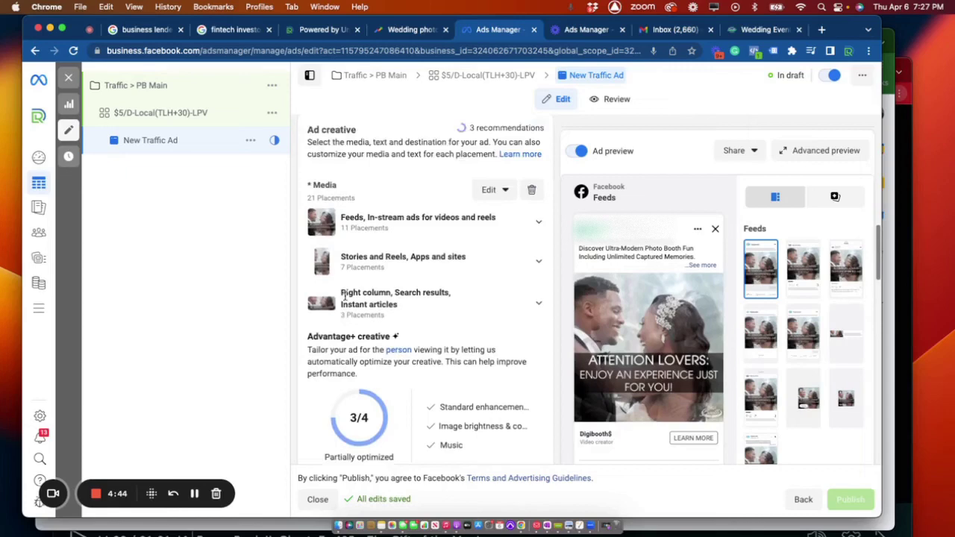
pyautogui.scroll(6, 344, 295)
pyautogui.scroll(-6, 345, 300)
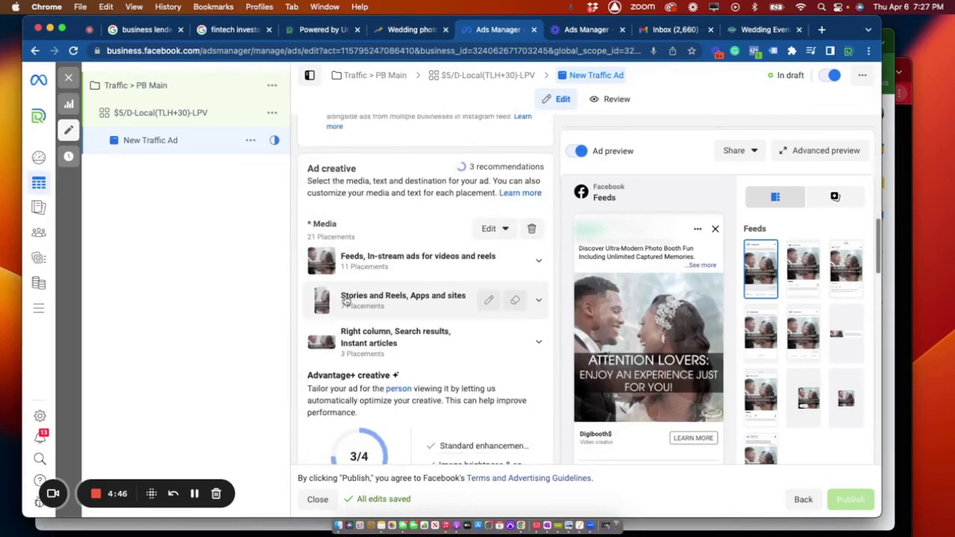
pyautogui.scroll(-5, 346, 301)
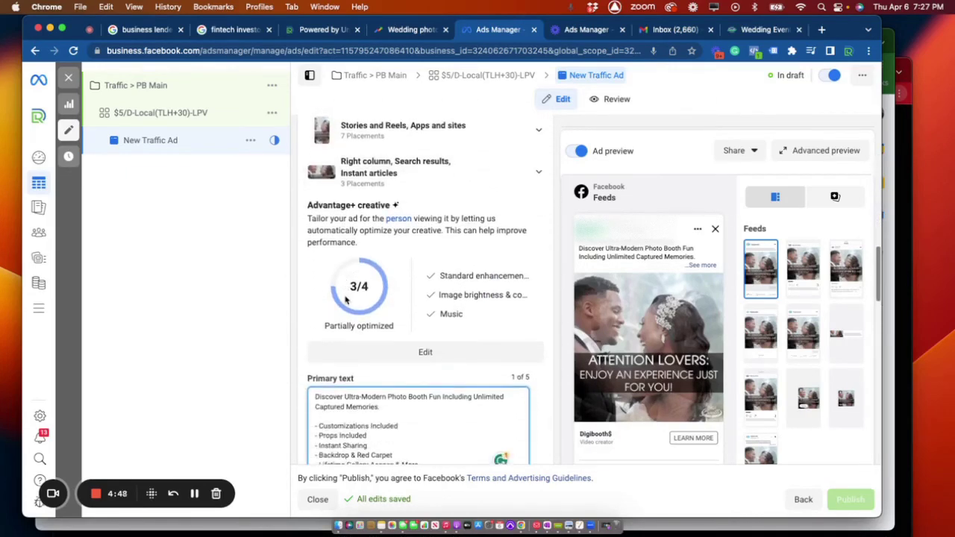
pyautogui.scroll(-3, 346, 299)
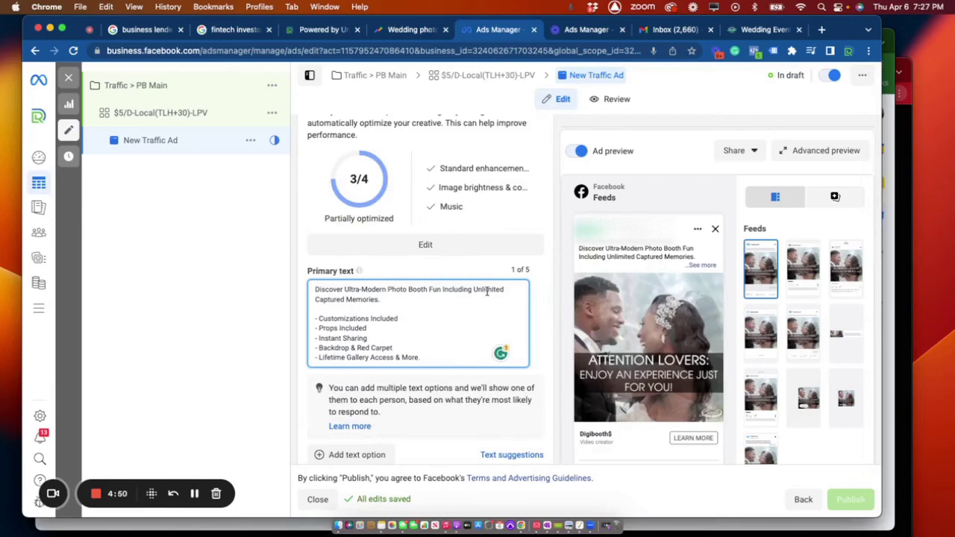
pyautogui.scroll(-1, 363, 239)
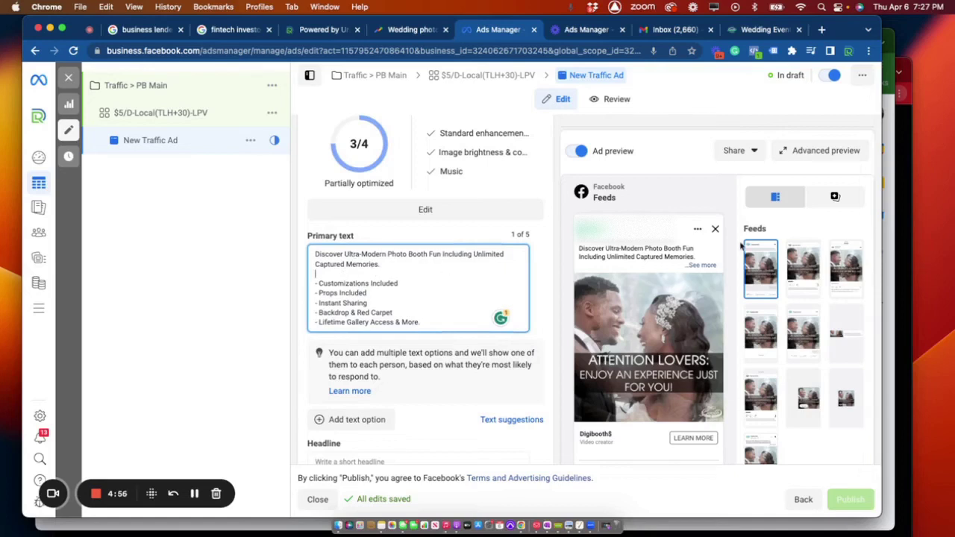
pyautogui.click(703, 266)
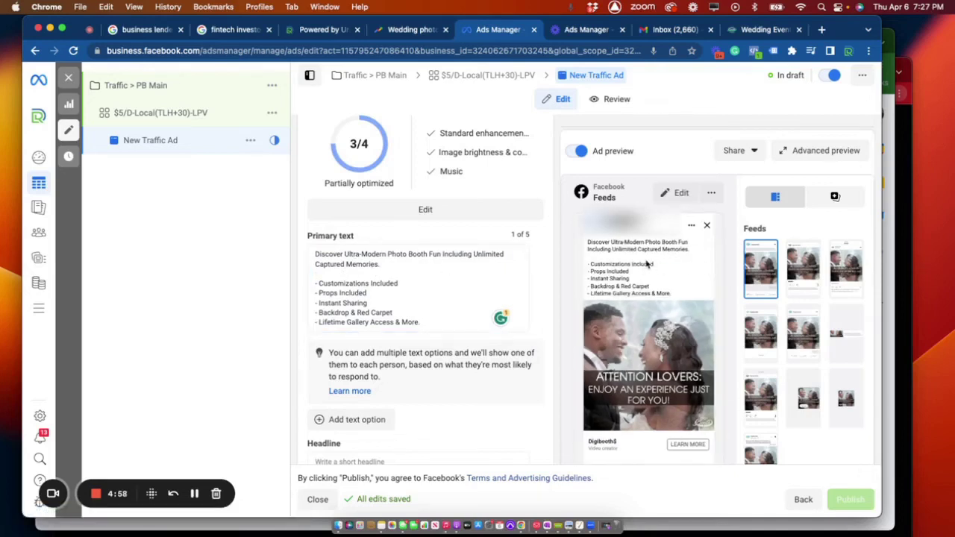
pyautogui.click(363, 254)
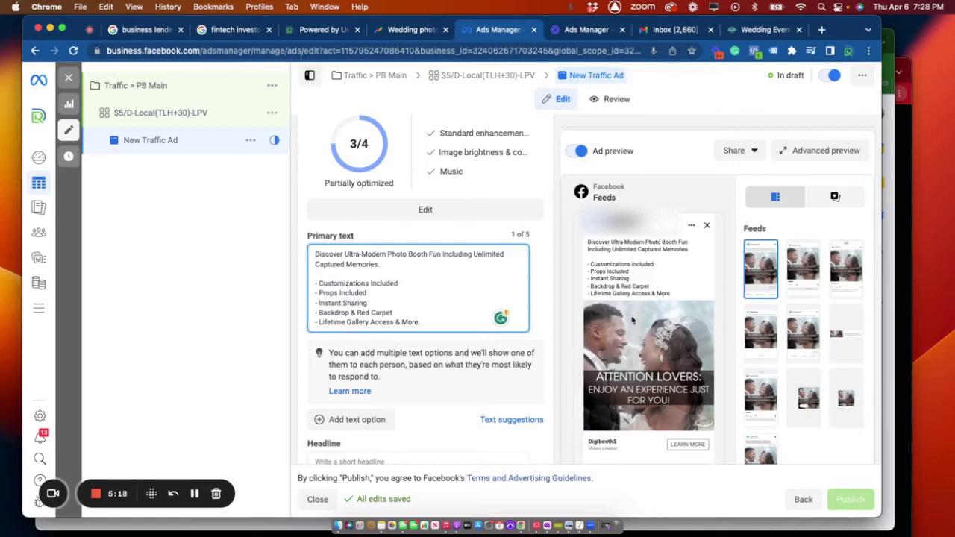
pyautogui.moveTo(600, 328)
pyautogui.scroll(-1, 437, 297)
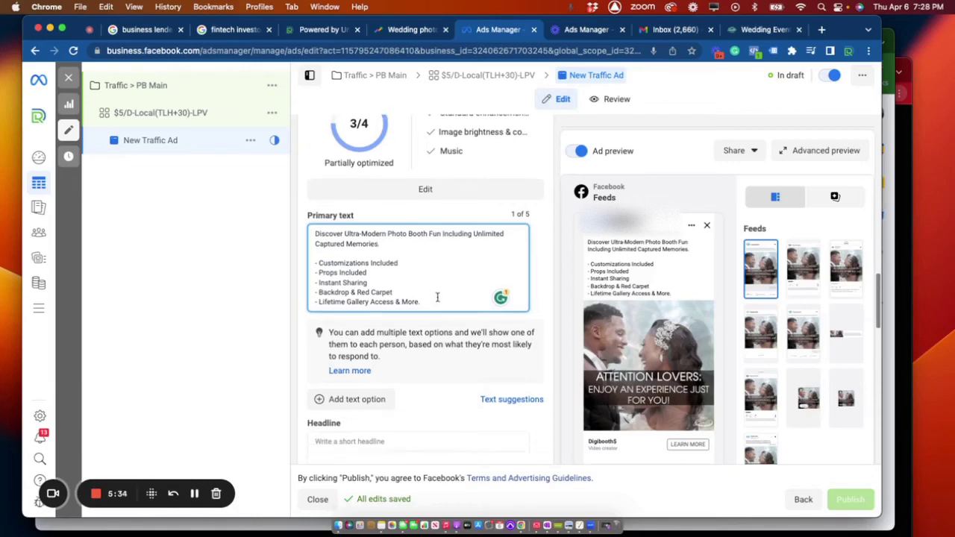
# End the last primary-text bullet as 'Lifetime Gallery Access & More...', then move down to Headline
pyautogui.click(333, 262)
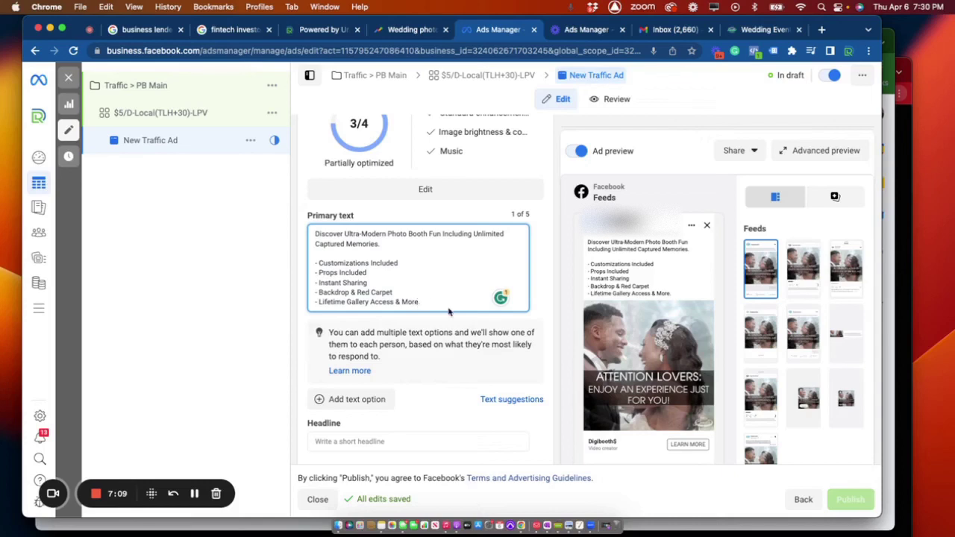
pyautogui.click(421, 302)
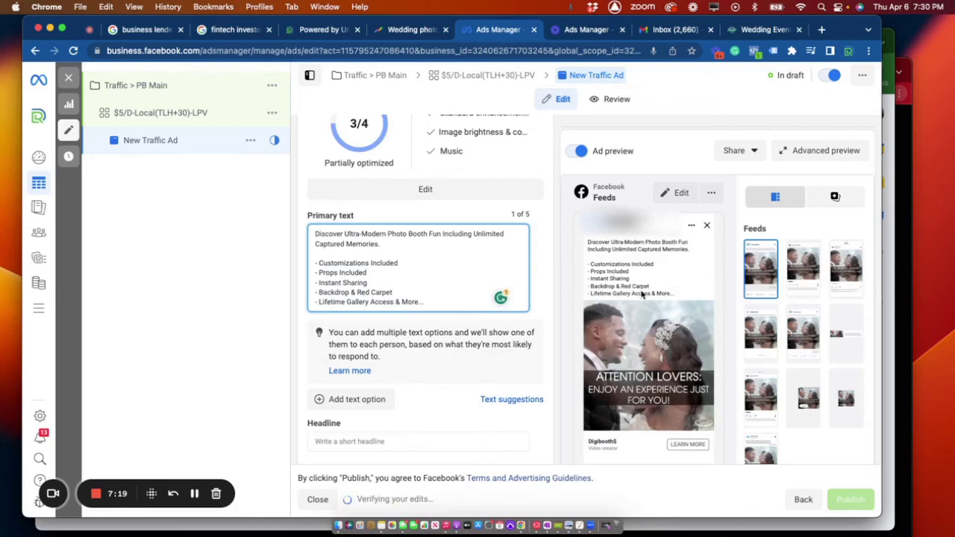
pyautogui.scroll(-1, 669, 328)
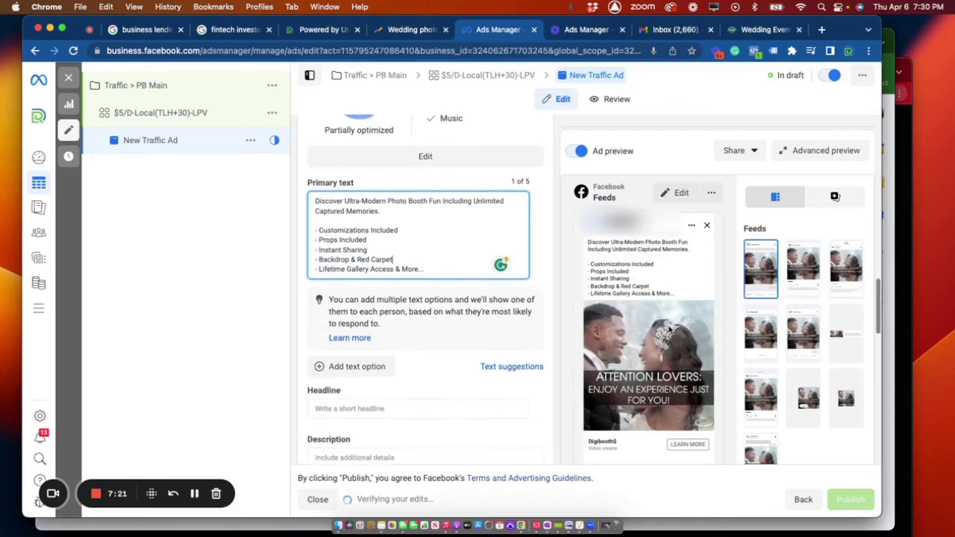
pyautogui.scroll(-2, 485, 245)
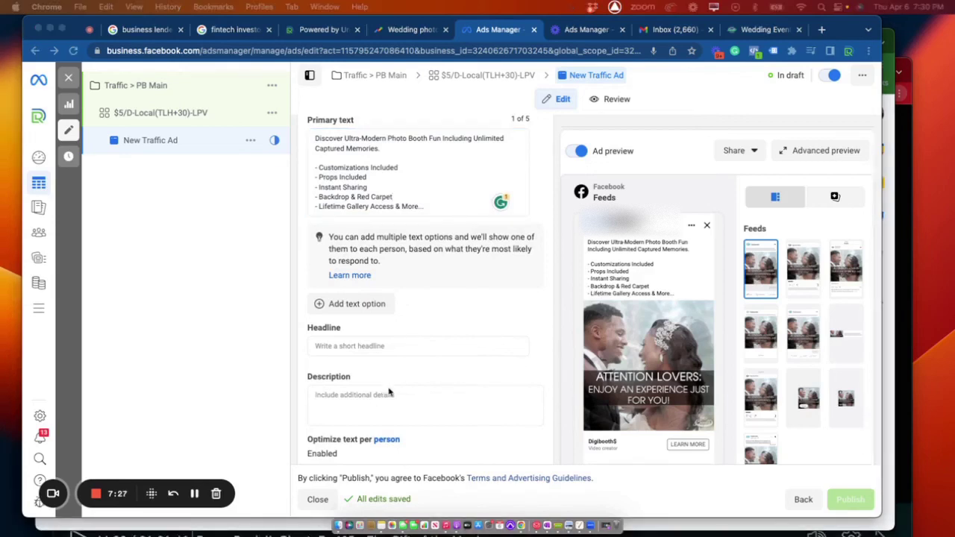
# Paste the headline 'Let's Get You Booked Today' and remove its extra empty line
pyautogui.click(347, 345)
pyautogui.write("Let's Get You Booked Today")
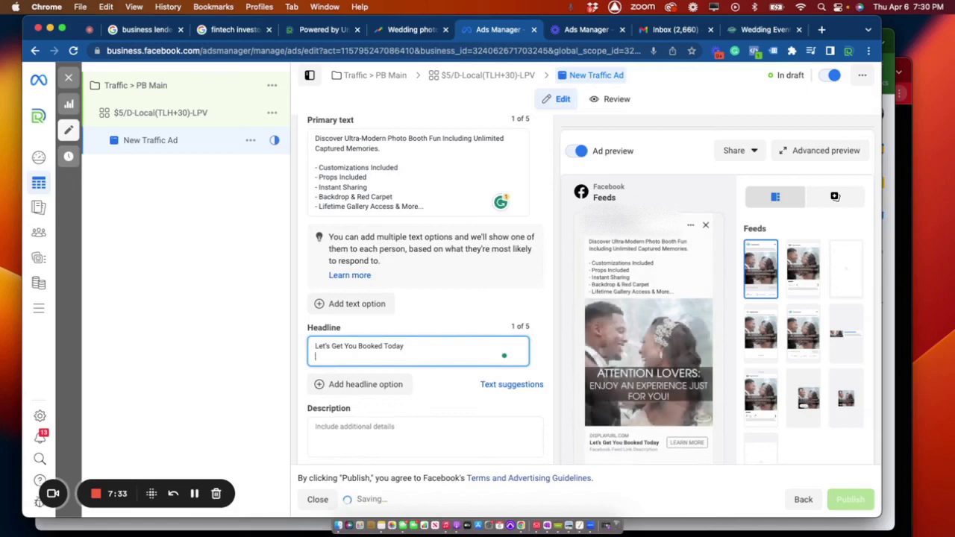
pyautogui.press('BackSpace')
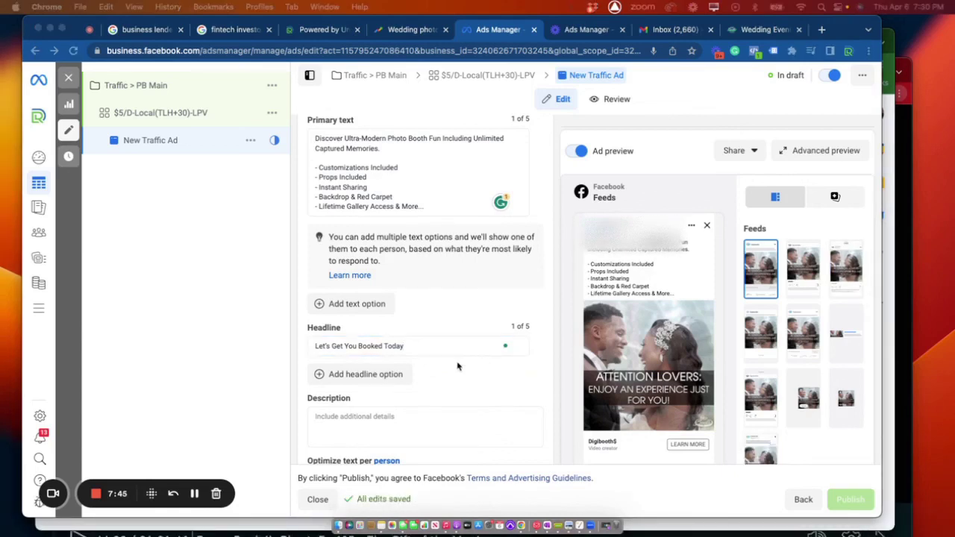
# Add the photo booth description, accepting the 'high quality' and 'guest' wording fixes
pyautogui.click(363, 421)
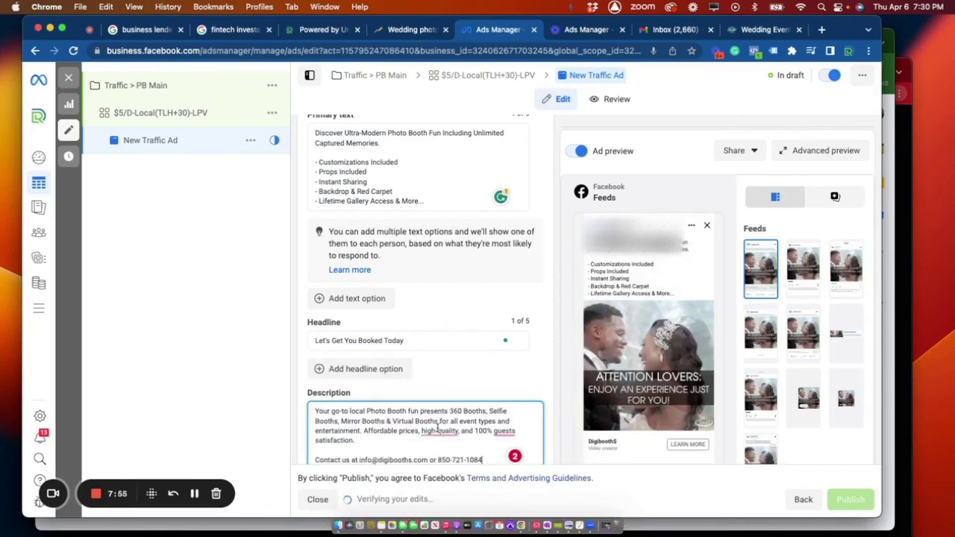
pyautogui.moveTo(437, 430)
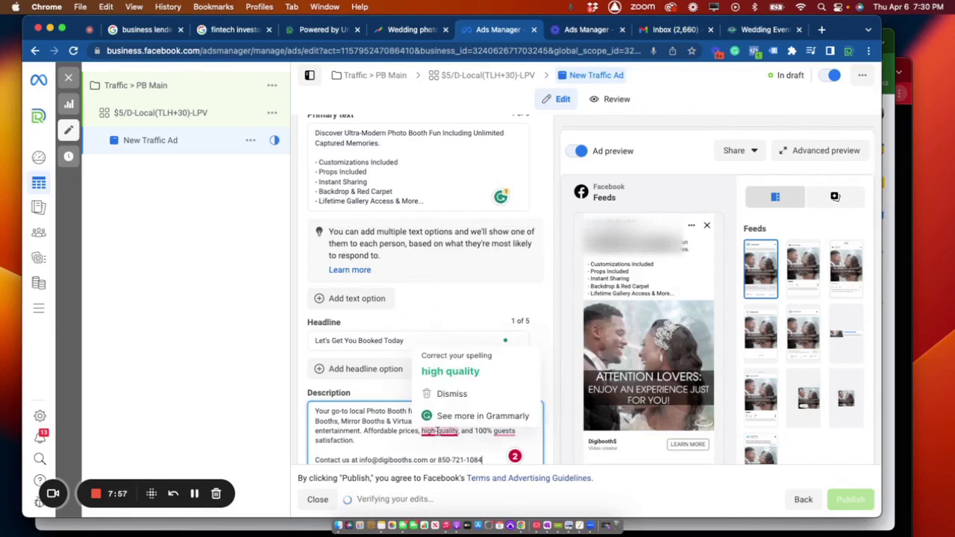
pyautogui.click(455, 371)
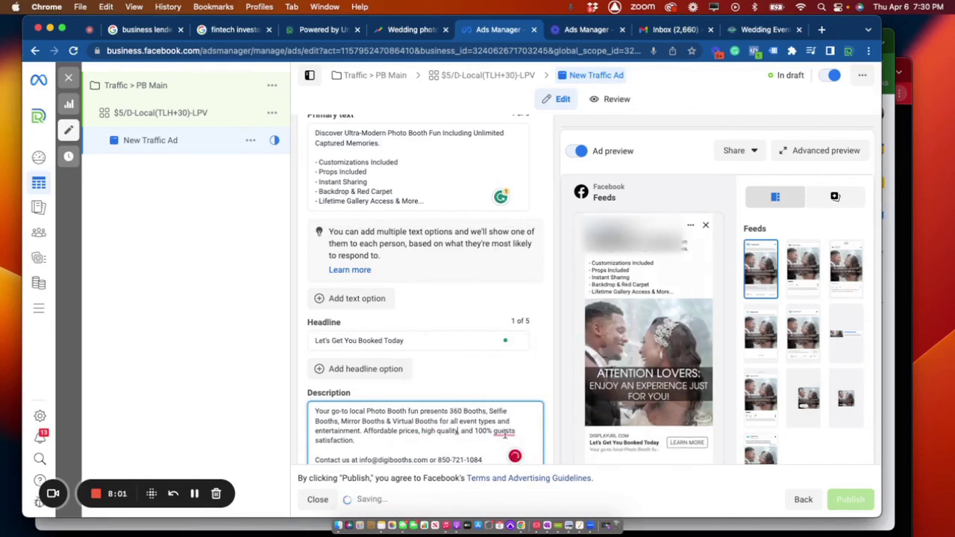
pyautogui.moveTo(504, 432)
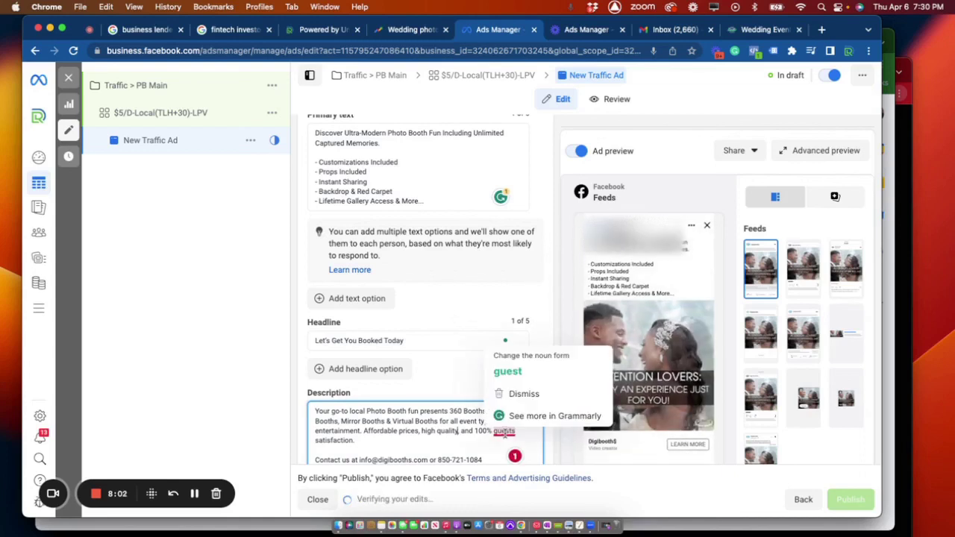
pyautogui.click(518, 378)
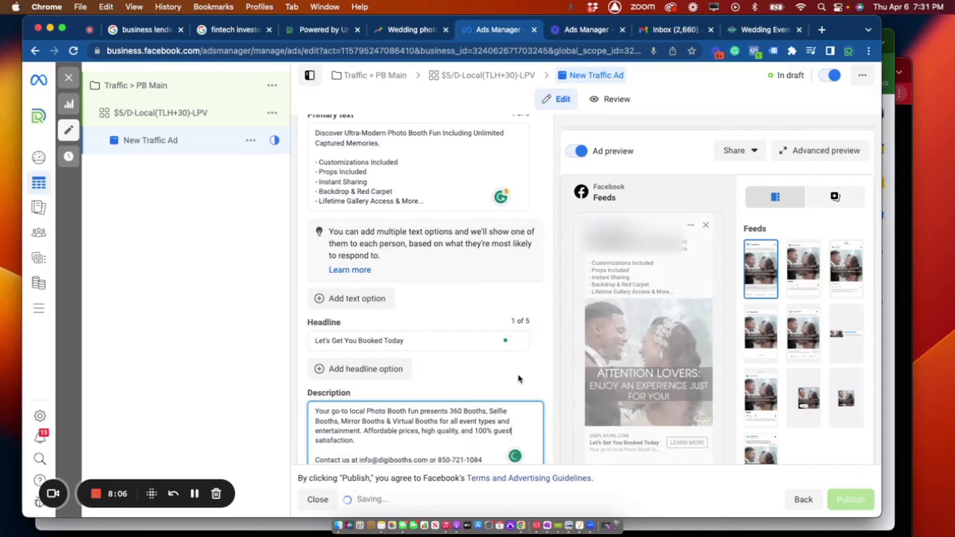
pyautogui.scroll(-1, 507, 358)
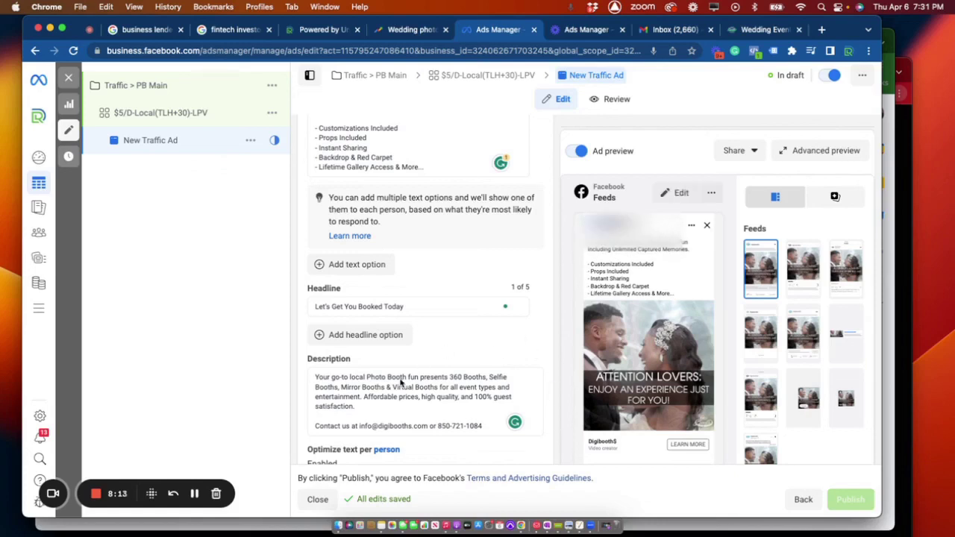
pyautogui.scroll(-3, 456, 348)
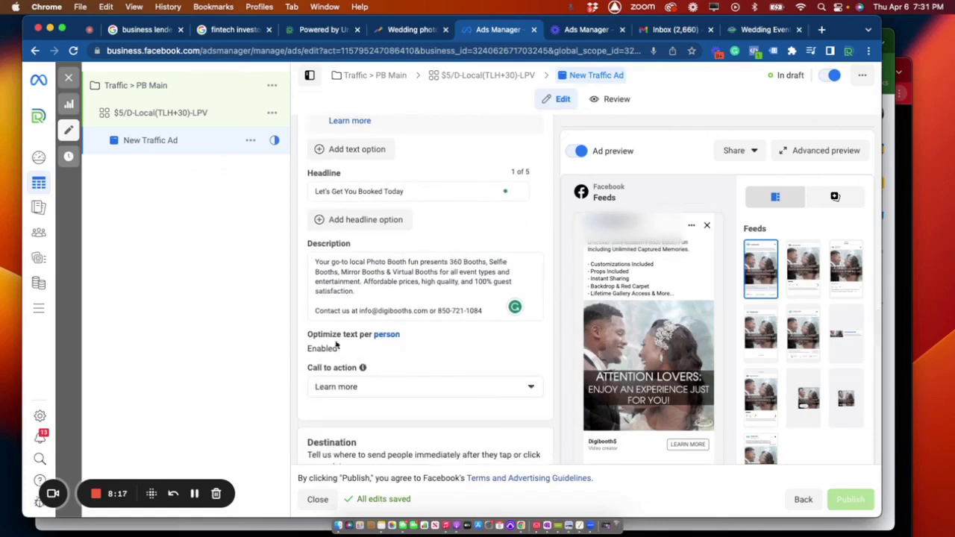
pyautogui.scroll(-1, 491, 403)
pyautogui.scroll(-1, 492, 404)
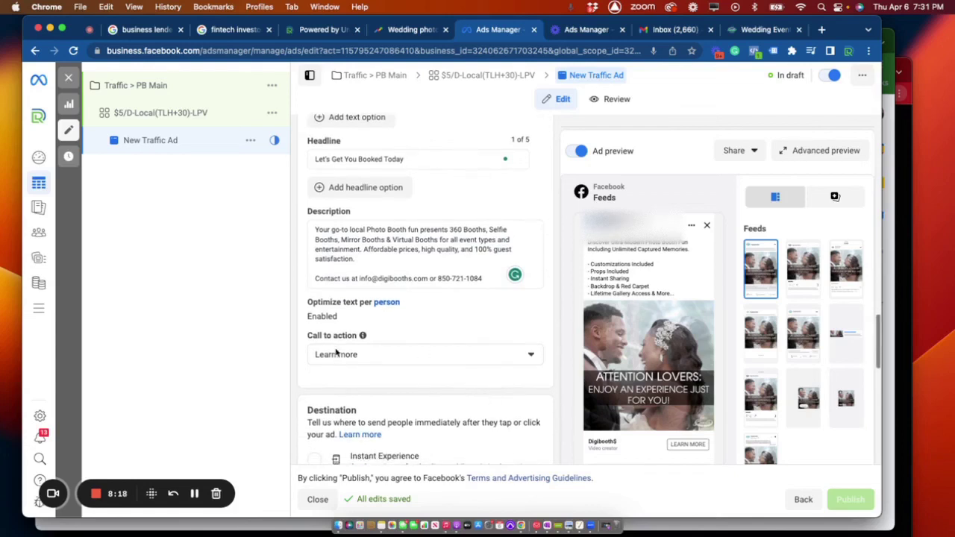
pyautogui.click(400, 355)
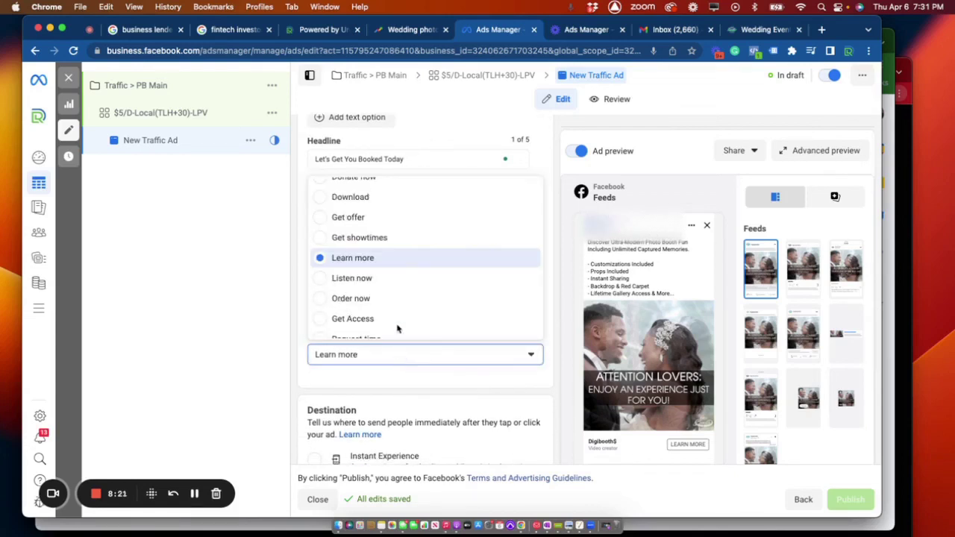
pyautogui.scroll(-4, 394, 299)
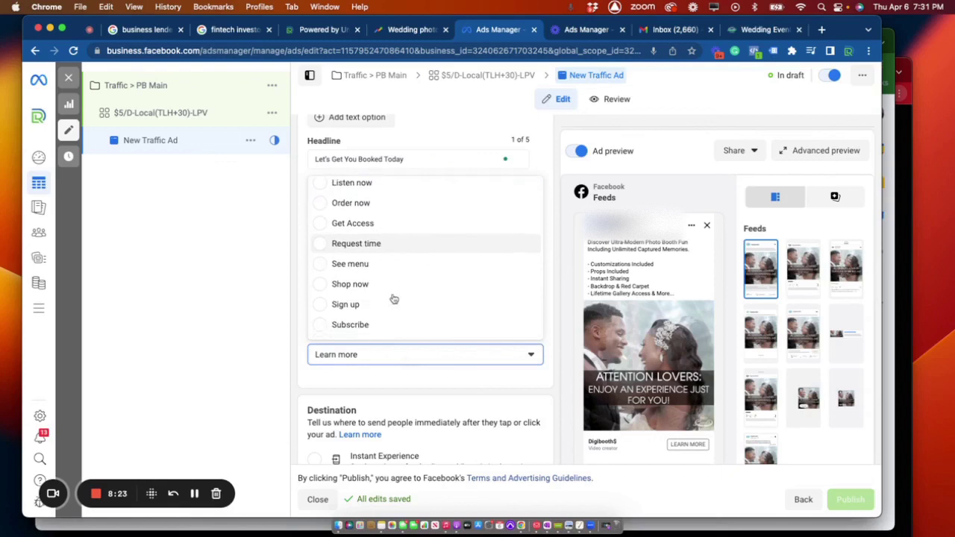
pyautogui.scroll(2, 394, 299)
pyautogui.scroll(4, 394, 299)
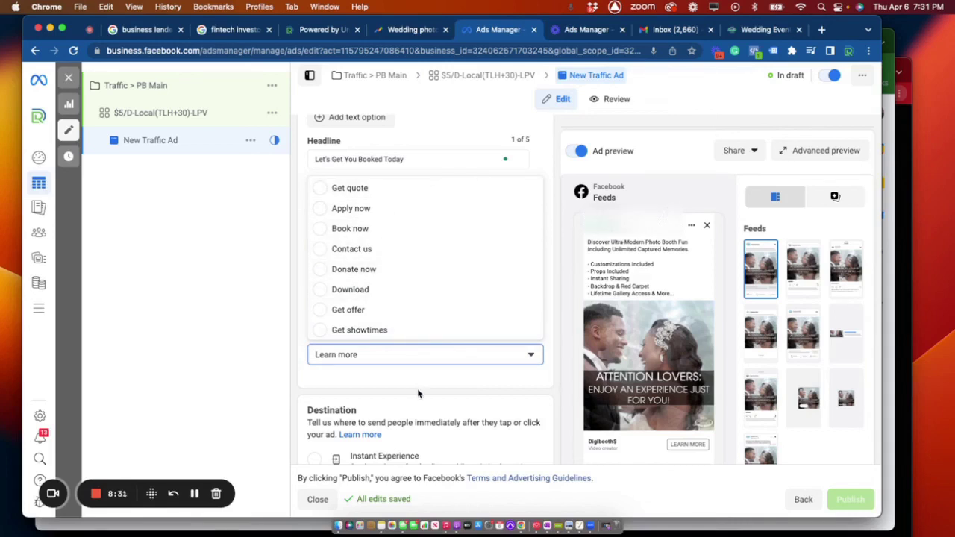
pyautogui.click(441, 385)
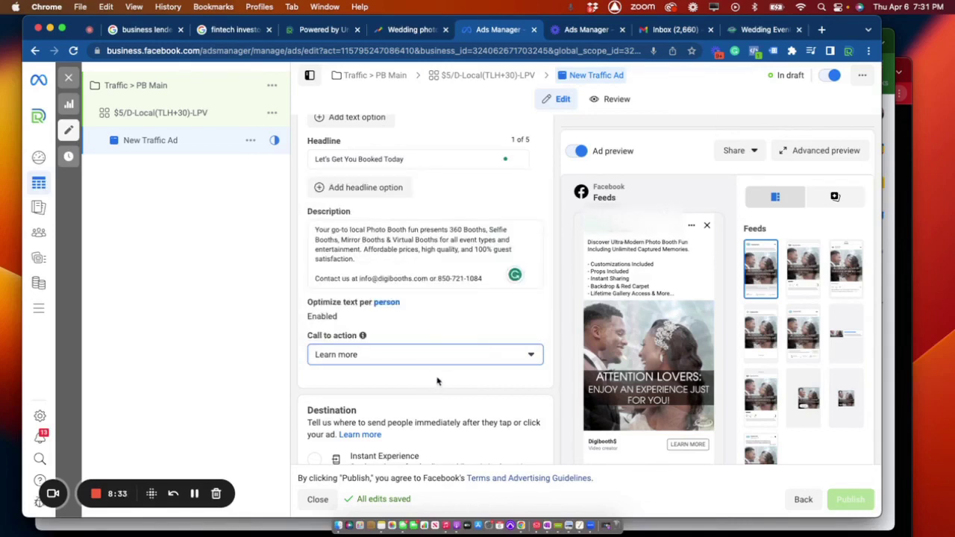
pyautogui.scroll(-1, 484, 379)
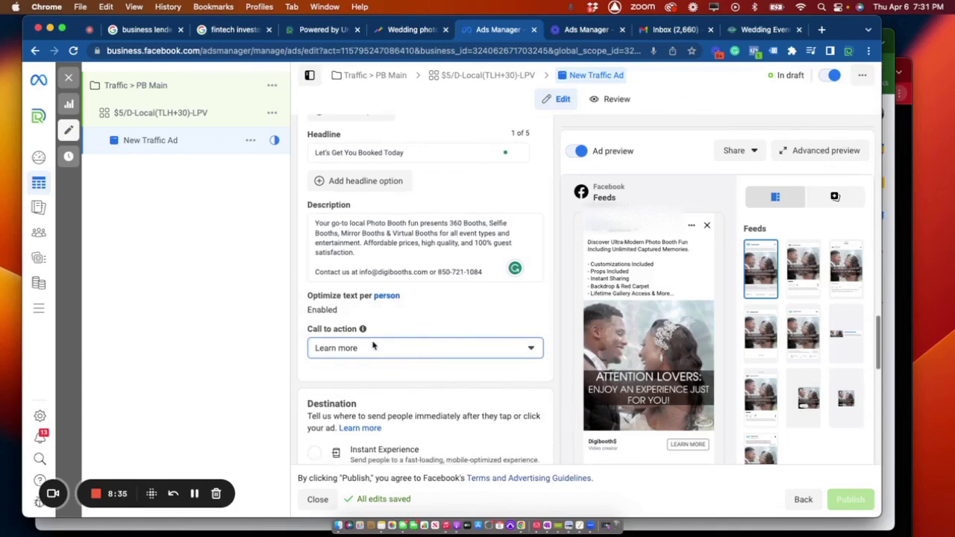
pyautogui.scroll(3, 463, 301)
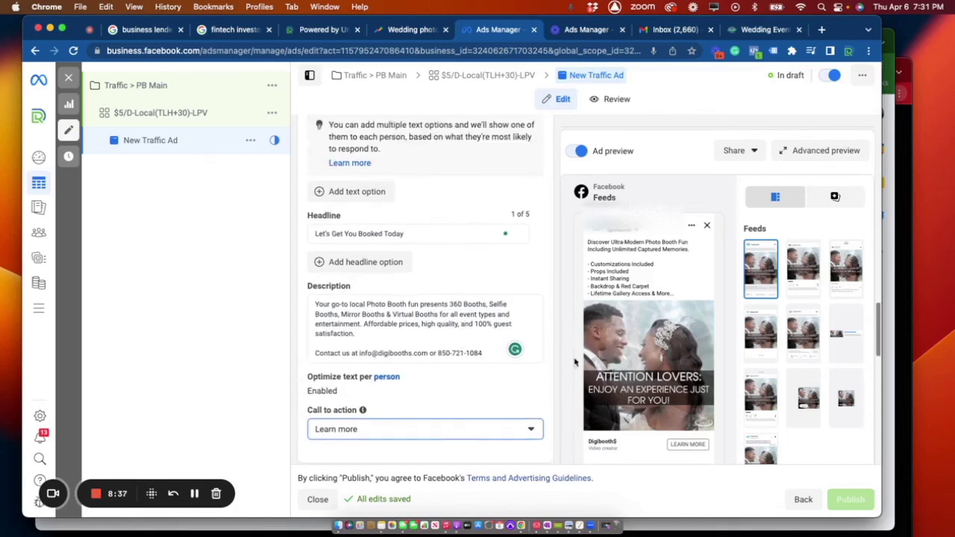
pyautogui.scroll(-2, 551, 358)
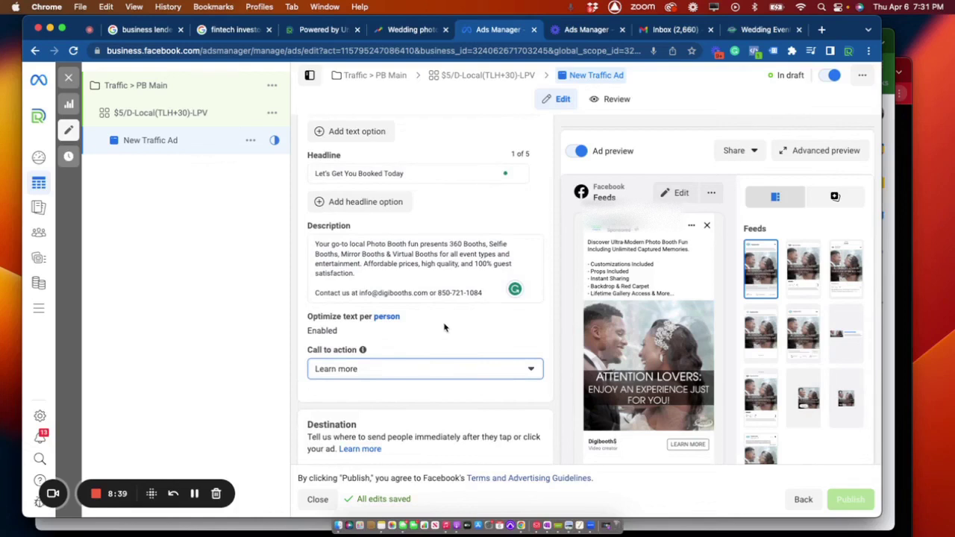
pyautogui.scroll(-5, 444, 326)
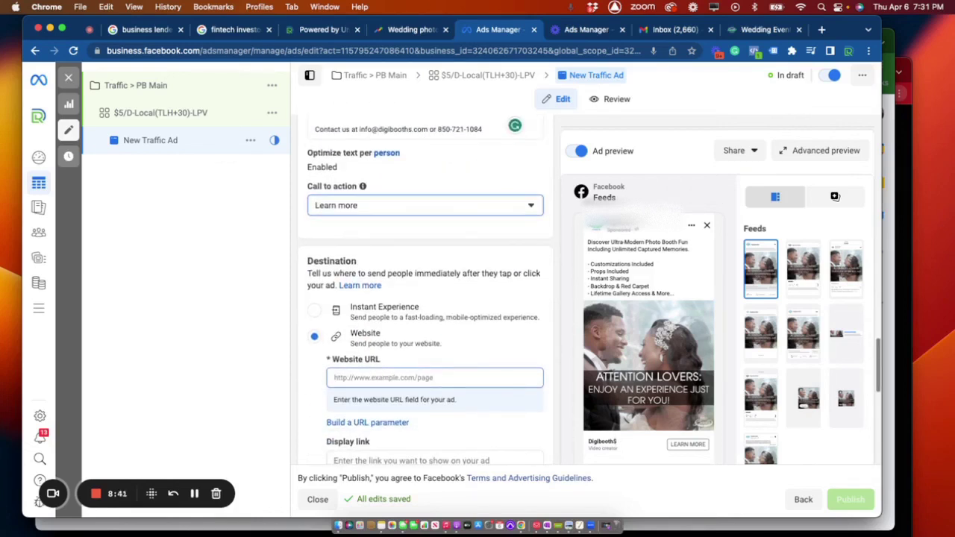
pyautogui.click(434, 377)
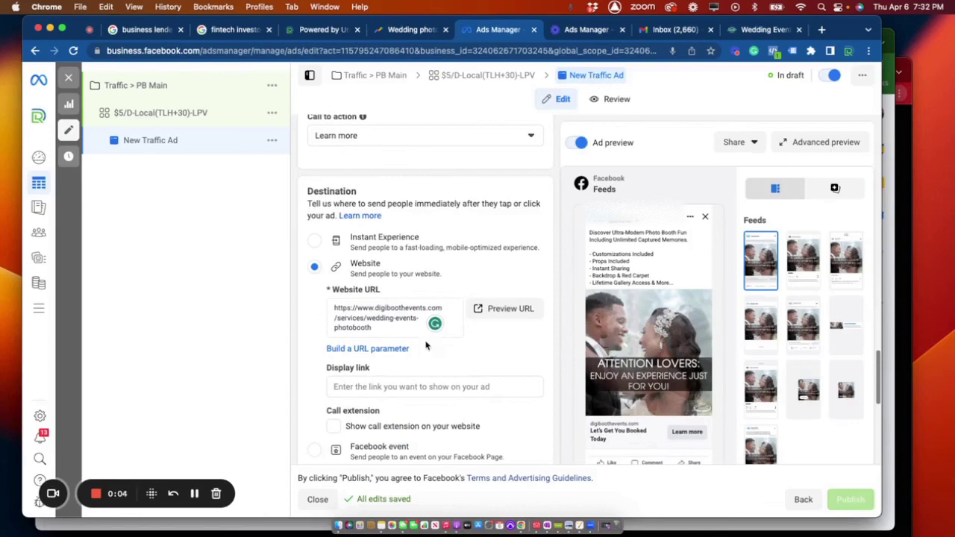
pyautogui.click(344, 318)
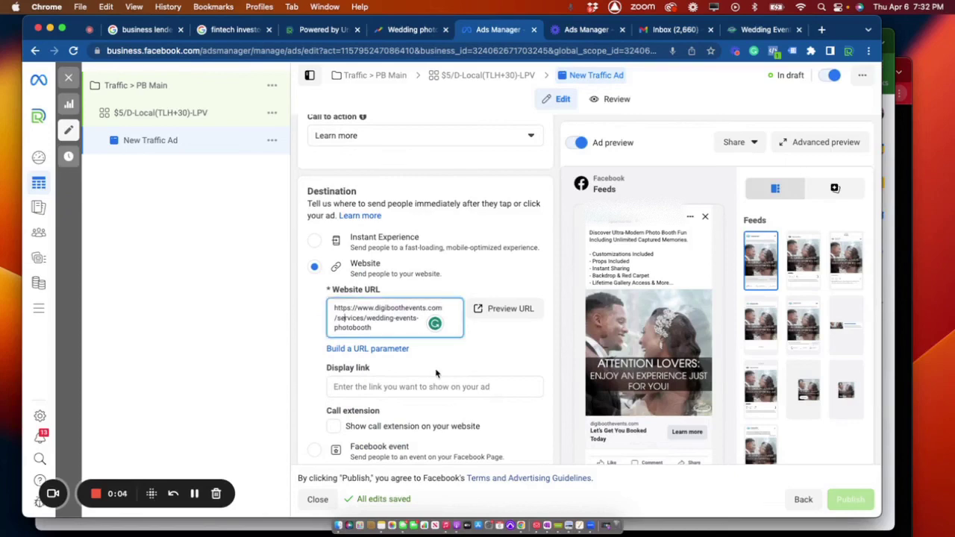
pyautogui.scroll(-5, 423, 265)
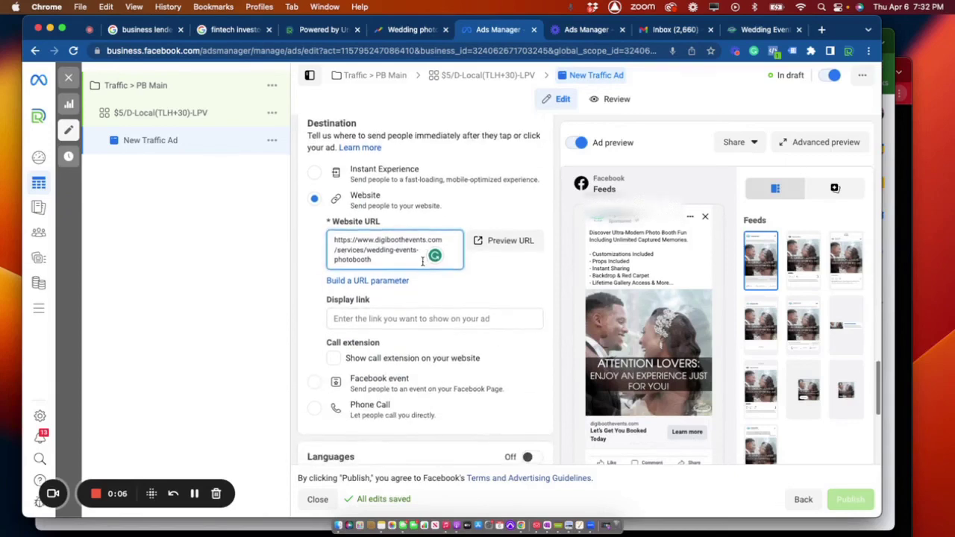
pyautogui.scroll(-6, 422, 265)
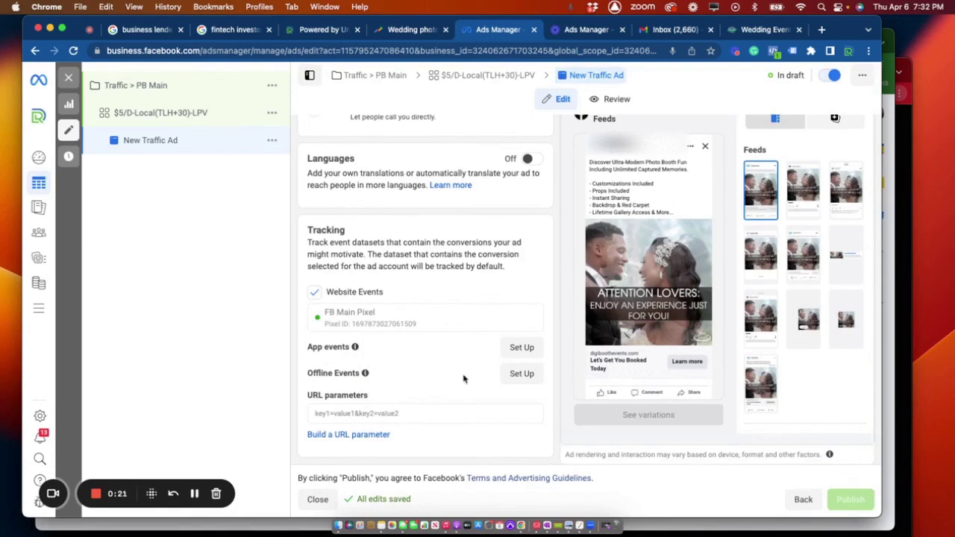
pyautogui.moveTo(355, 348)
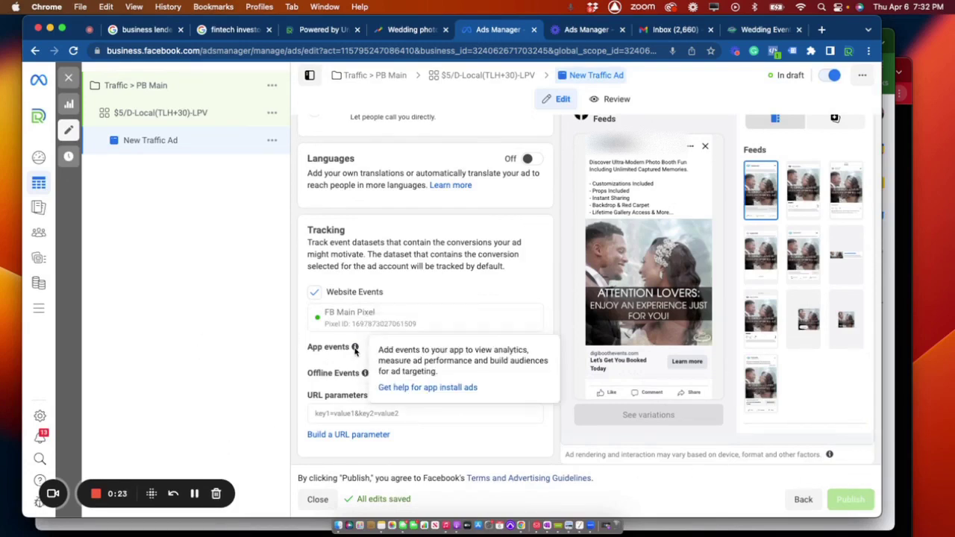